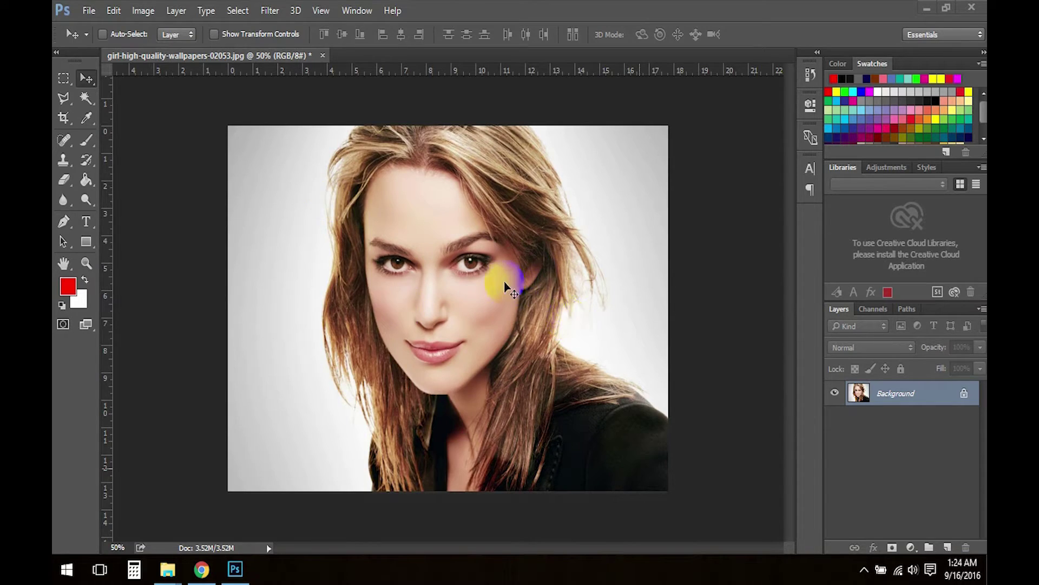
# Zoom into the portrait with a Ctrl+Space drag on the canvas
pyautogui.hotkey('ctrl', 'space')
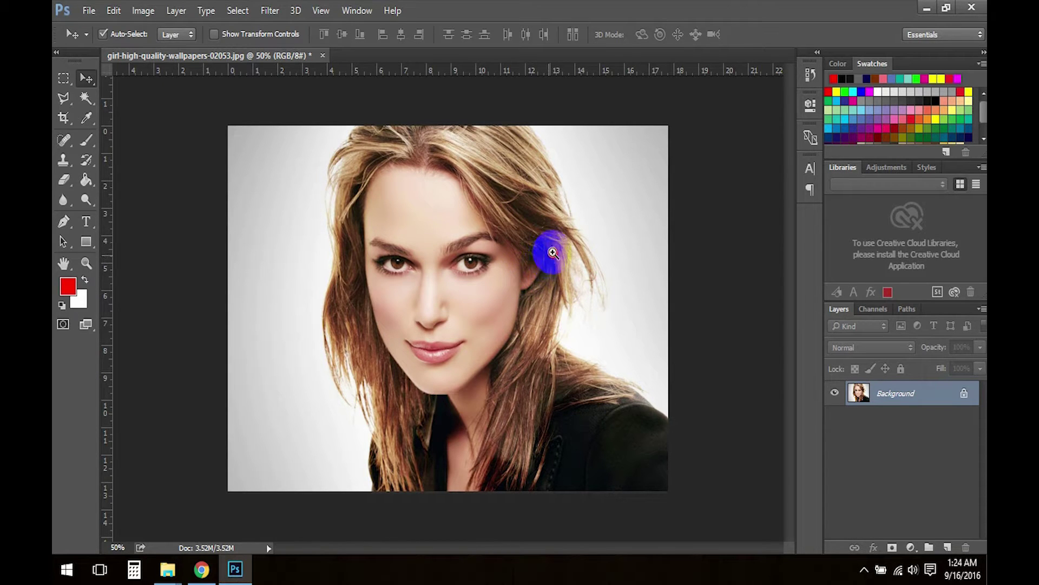
pyautogui.moveTo(549, 255); pyautogui.dragTo(563, 238)
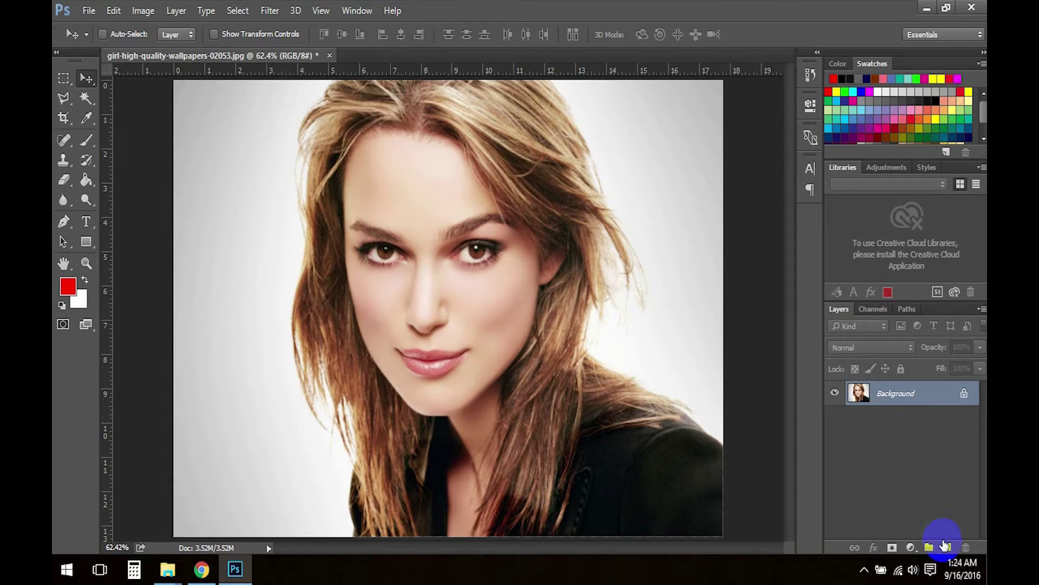
# Create a new empty layer above the Background and name it 'Color'
pyautogui.click(946, 547)
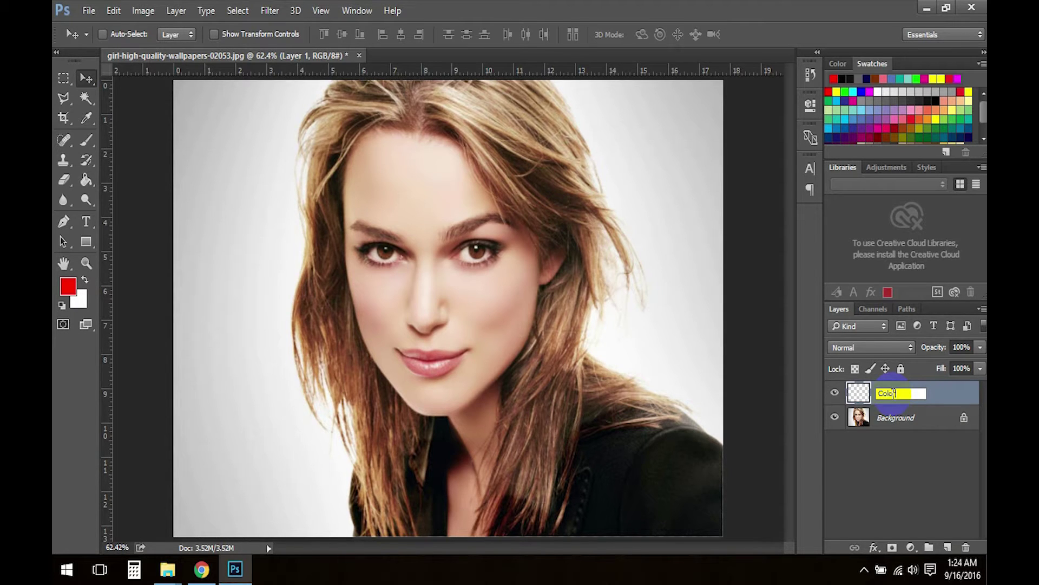
pyautogui.press('Return')
pyautogui.click(76, 108)
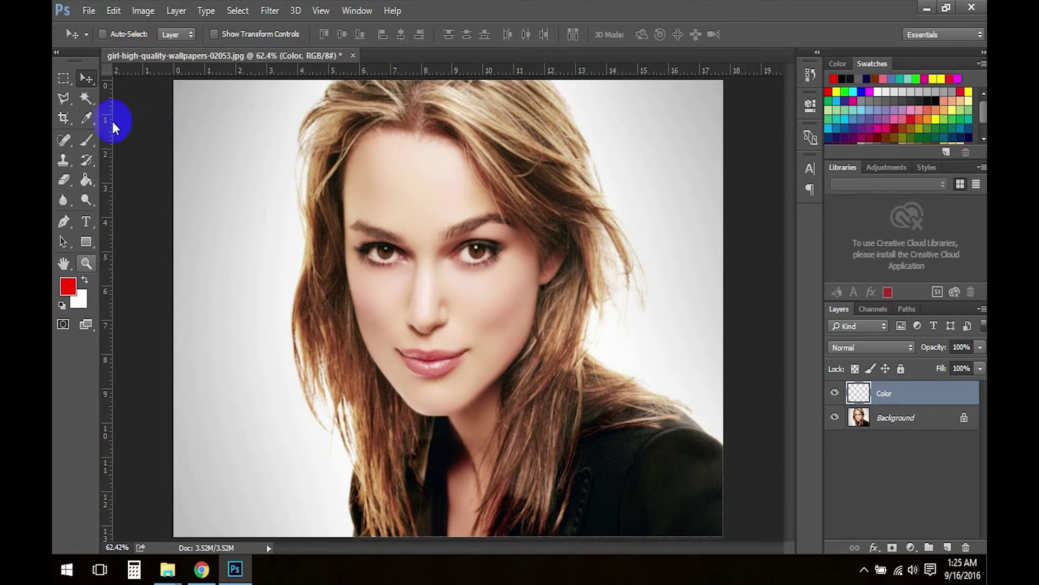
# Set up a soft round brush at 71 px, 0% hardness, painting in green
pyautogui.click(86, 141)
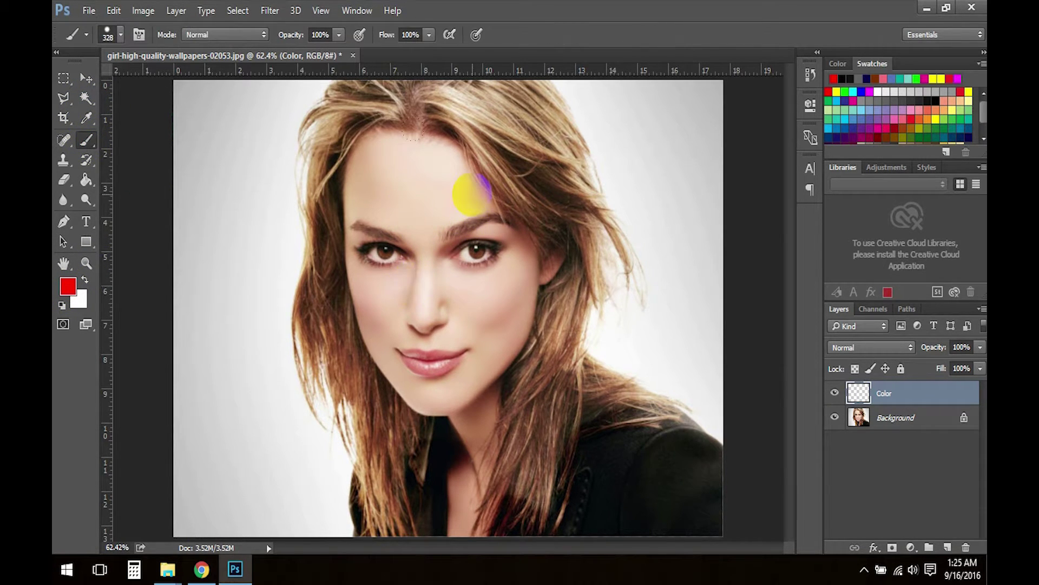
pyautogui.rightClick(483, 207)
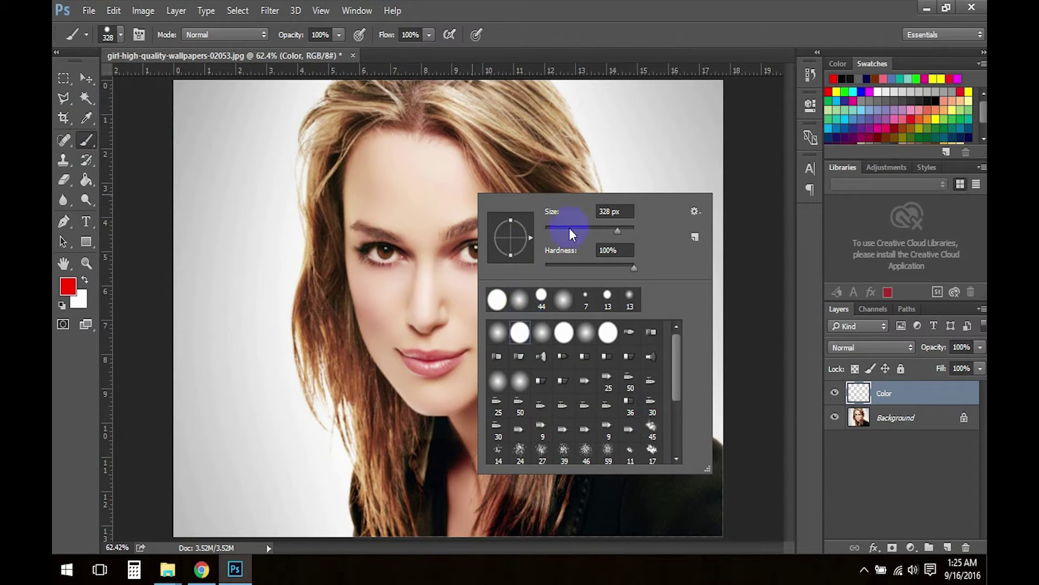
pyautogui.click(496, 332)
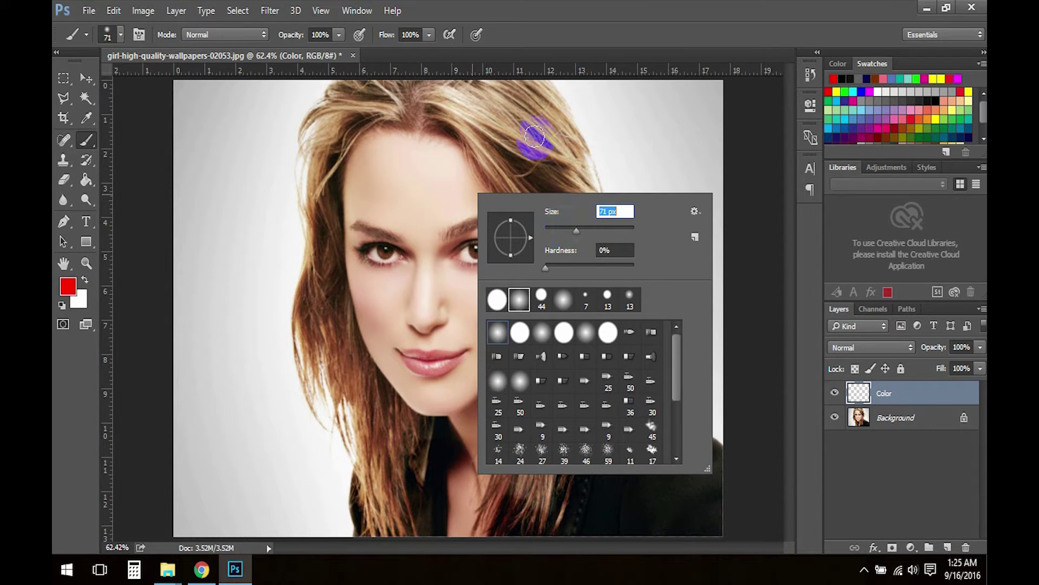
pyautogui.click(568, 104)
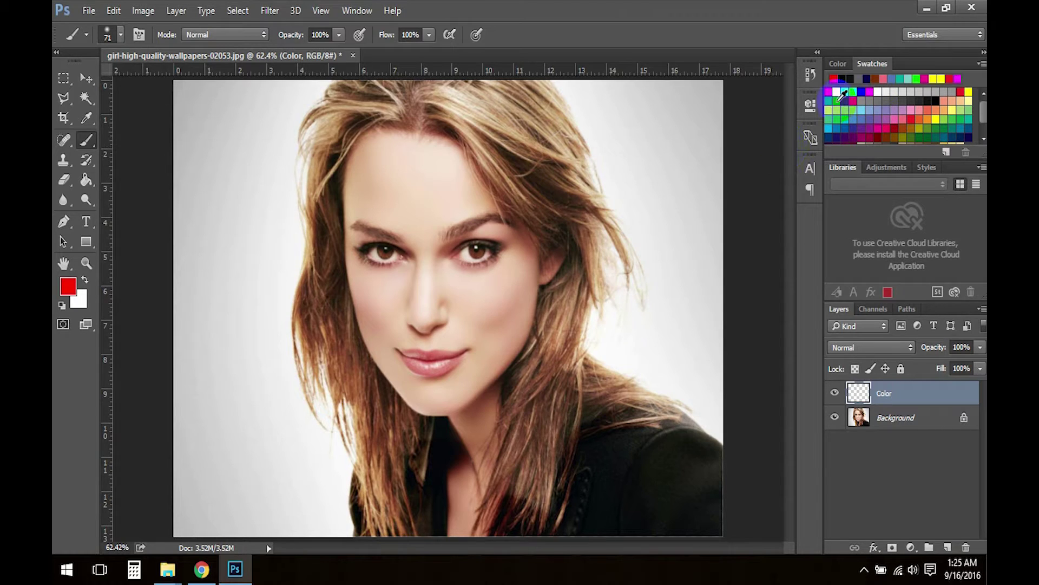
pyautogui.click(850, 91)
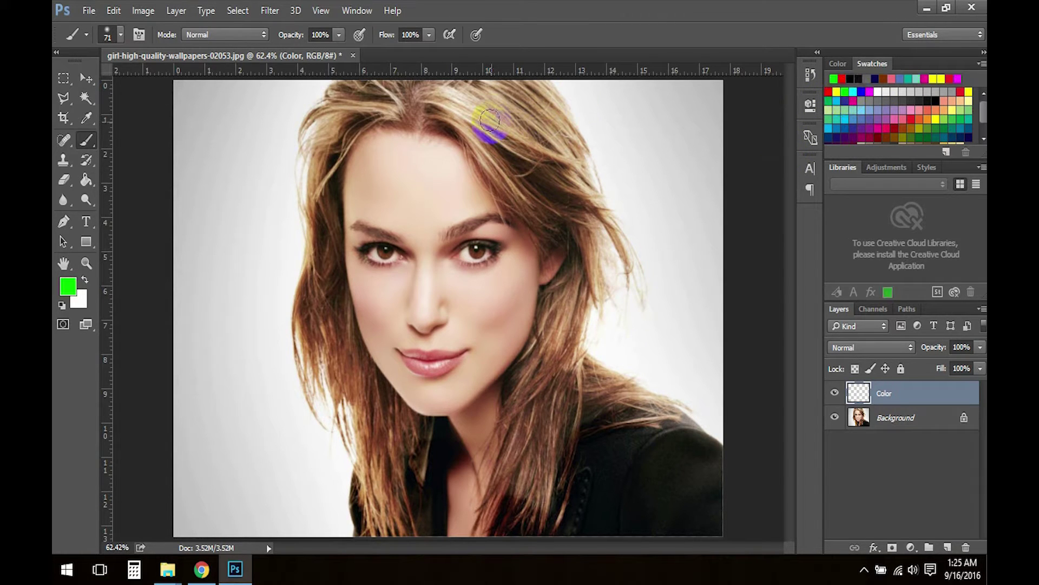
# Paint green patches over the upper, right, left and lower hair
pyautogui.moveTo(504, 123); pyautogui.dragTo(522, 131)
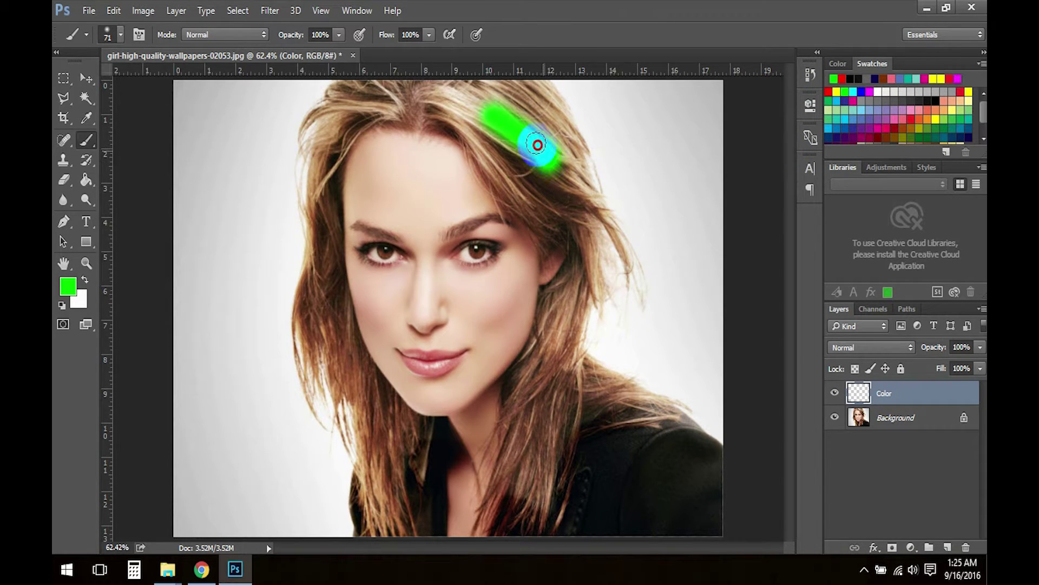
pyautogui.moveTo(511, 119)
pyautogui.mouseDown()
pyautogui.moveTo(490, 105)
pyautogui.moveTo(552, 128)
pyautogui.moveTo(524, 104)
pyautogui.moveTo(552, 132)
pyautogui.moveTo(531, 170)
pyautogui.moveTo(499, 146)
pyautogui.moveTo(569, 173)
pyautogui.moveTo(563, 132)
pyautogui.moveTo(520, 95)
pyautogui.moveTo(487, 151)
pyautogui.moveTo(545, 203)
pyautogui.moveTo(552, 228)
pyautogui.moveTo(550, 216)
pyautogui.mouseUp()
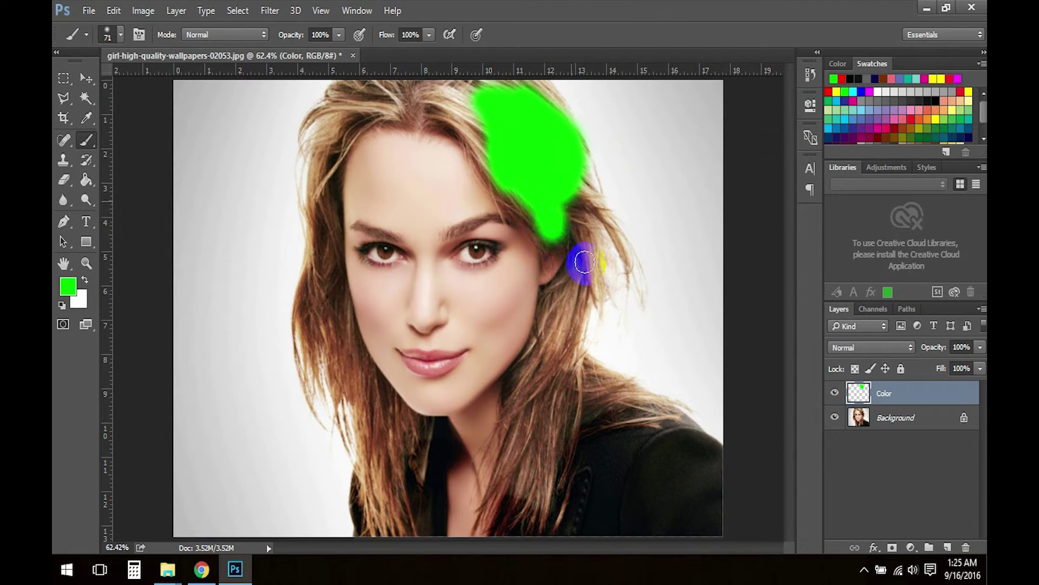
pyautogui.moveTo(553, 309)
pyautogui.mouseDown()
pyautogui.moveTo(496, 533)
pyautogui.moveTo(521, 436)
pyautogui.moveTo(506, 397)
pyautogui.mouseUp()
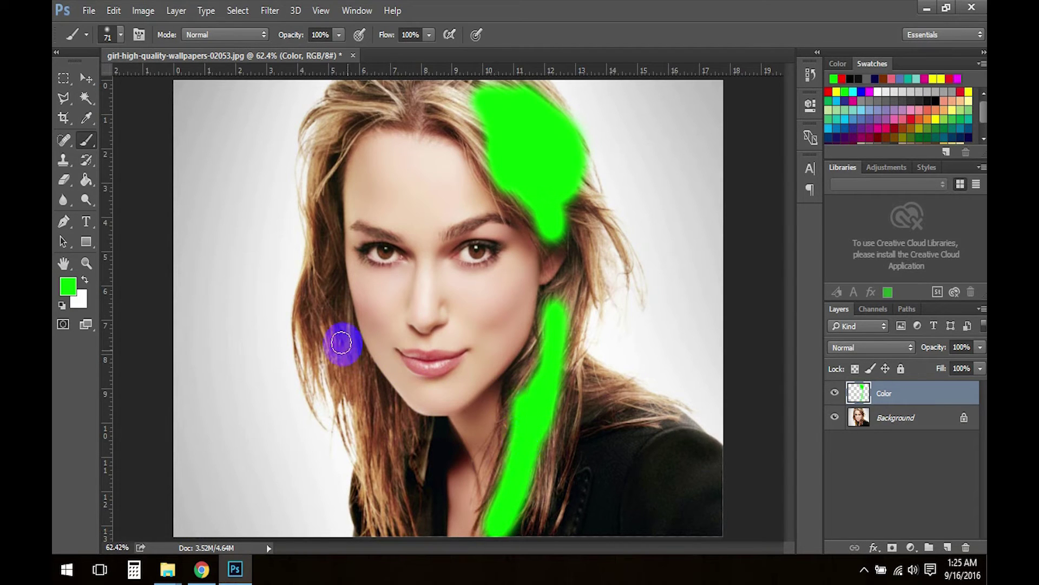
pyautogui.moveTo(339, 360)
pyautogui.mouseDown()
pyautogui.moveTo(313, 297)
pyautogui.moveTo(325, 292)
pyautogui.mouseUp()
pyautogui.moveTo(373, 401)
pyautogui.mouseDown()
pyautogui.moveTo(379, 499)
pyautogui.moveTo(387, 438)
pyautogui.moveTo(379, 544)
pyautogui.mouseUp()
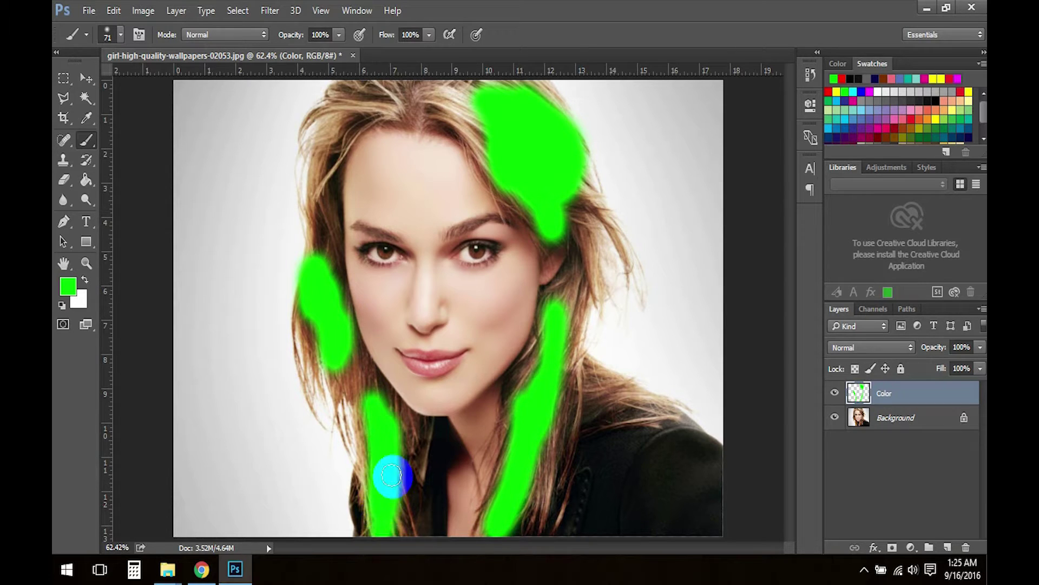
pyautogui.moveTo(359, 97); pyautogui.dragTo(313, 86)
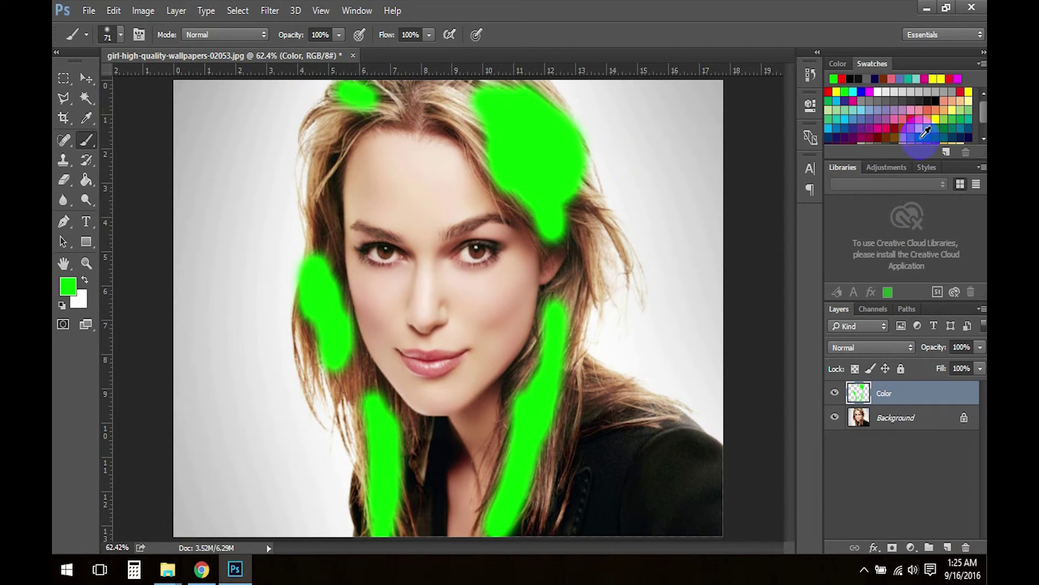
# Paint yellow strokes over the left, right and top hair between the green patches
pyautogui.click(935, 118)
pyautogui.moveTo(355, 372)
pyautogui.mouseDown()
pyautogui.moveTo(374, 406)
pyautogui.moveTo(345, 363)
pyautogui.moveTo(367, 424)
pyautogui.moveTo(348, 383)
pyautogui.mouseUp()
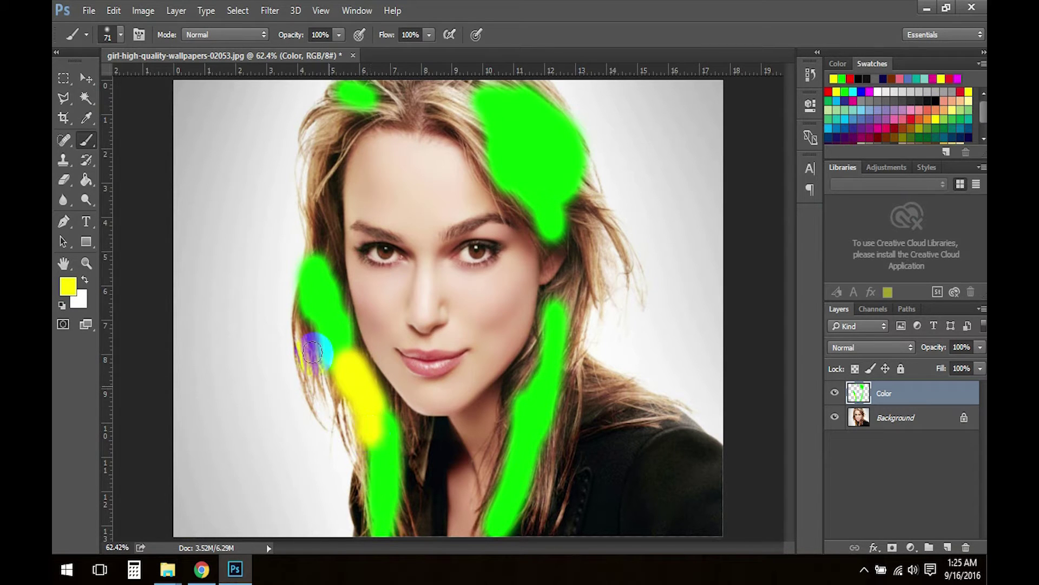
pyautogui.moveTo(318, 232)
pyautogui.mouseDown()
pyautogui.moveTo(325, 267)
pyautogui.moveTo(336, 271)
pyautogui.mouseUp()
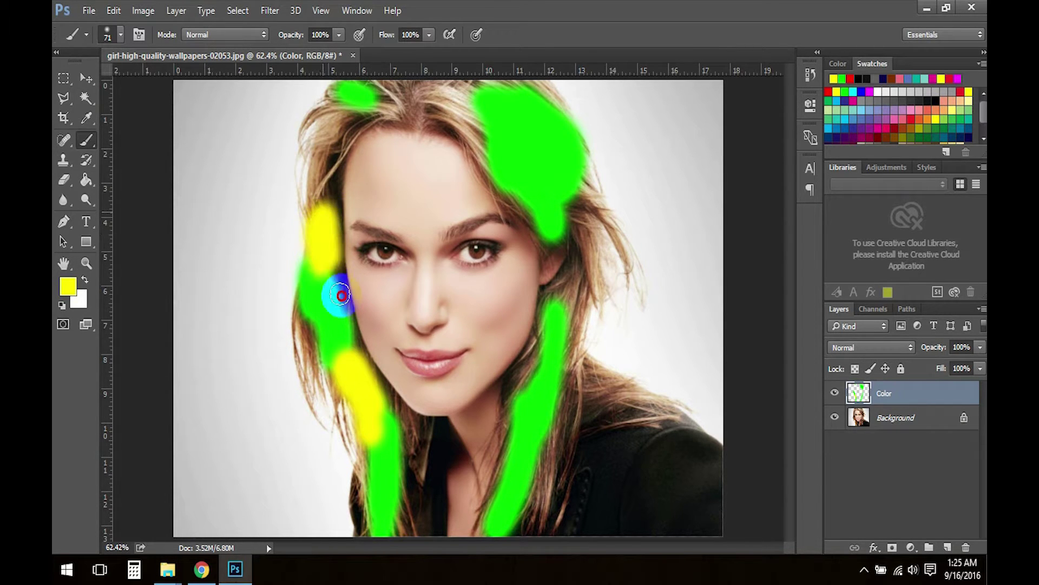
pyautogui.moveTo(587, 250)
pyautogui.mouseDown()
pyautogui.moveTo(577, 197)
pyautogui.moveTo(582, 270)
pyautogui.mouseUp()
pyautogui.moveTo(571, 330); pyautogui.dragTo(563, 360)
pyautogui.moveTo(563, 438); pyautogui.dragTo(530, 533)
pyautogui.moveTo(436, 94)
pyautogui.mouseDown()
pyautogui.moveTo(457, 82)
pyautogui.moveTo(515, 89)
pyautogui.moveTo(447, 98)
pyautogui.moveTo(475, 116)
pyautogui.moveTo(383, 88)
pyautogui.moveTo(395, 104)
pyautogui.moveTo(337, 144)
pyautogui.moveTo(308, 239)
pyautogui.moveTo(317, 265)
pyautogui.mouseUp()
pyautogui.click(373, 303)
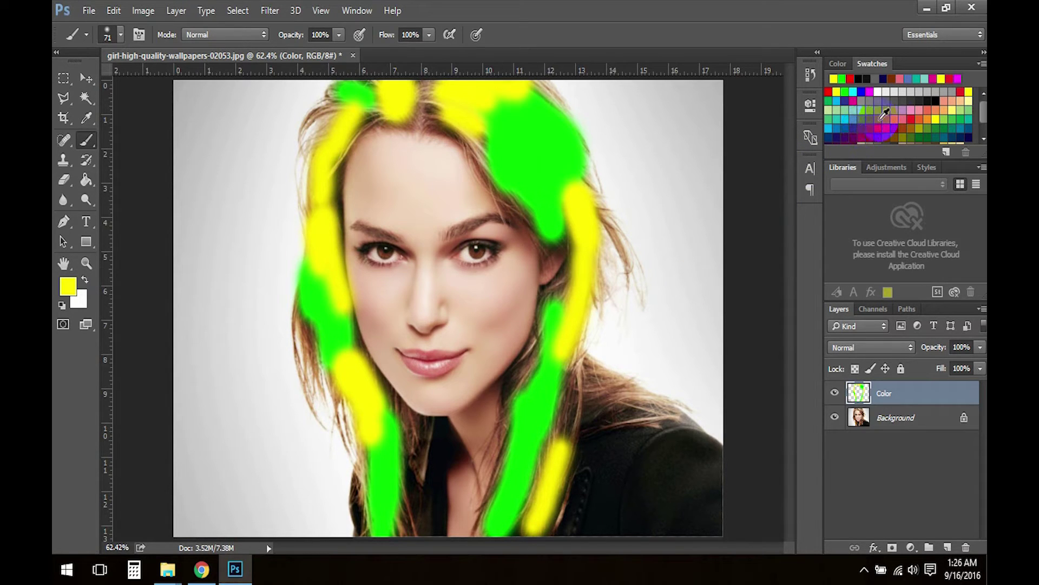
# Paint magenta dabs over the crown, right hair, beside the neck and left strand
pyautogui.click(854, 100)
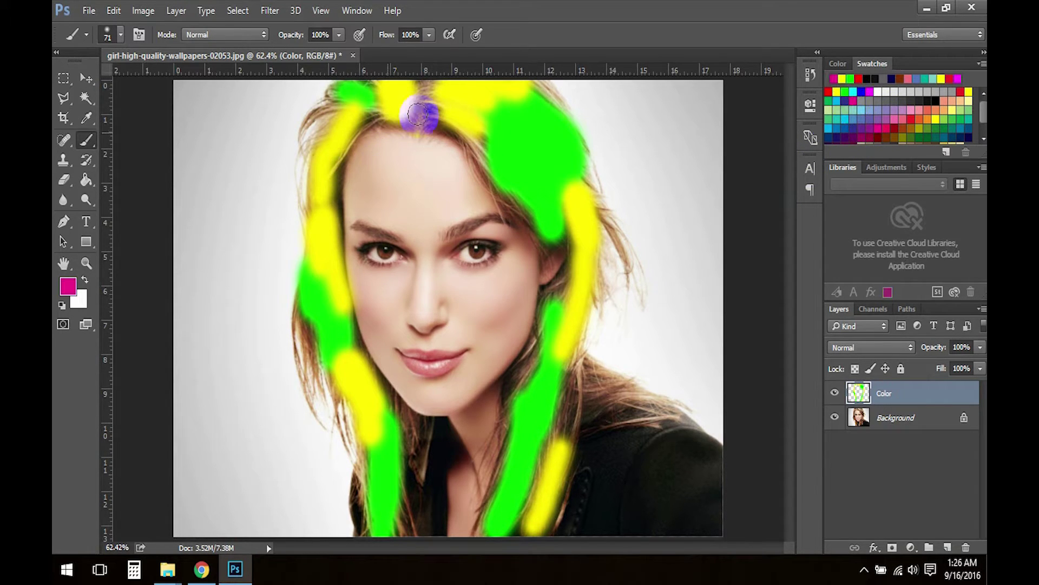
pyautogui.moveTo(425, 101)
pyautogui.mouseDown()
pyautogui.moveTo(432, 84)
pyautogui.moveTo(494, 116)
pyautogui.moveTo(505, 100)
pyautogui.moveTo(518, 115)
pyautogui.mouseUp()
pyautogui.moveTo(574, 205)
pyautogui.mouseDown()
pyautogui.moveTo(560, 176)
pyautogui.moveTo(569, 208)
pyautogui.mouseUp()
pyautogui.moveTo(568, 355)
pyautogui.mouseDown()
pyautogui.moveTo(554, 413)
pyautogui.moveTo(579, 392)
pyautogui.mouseUp()
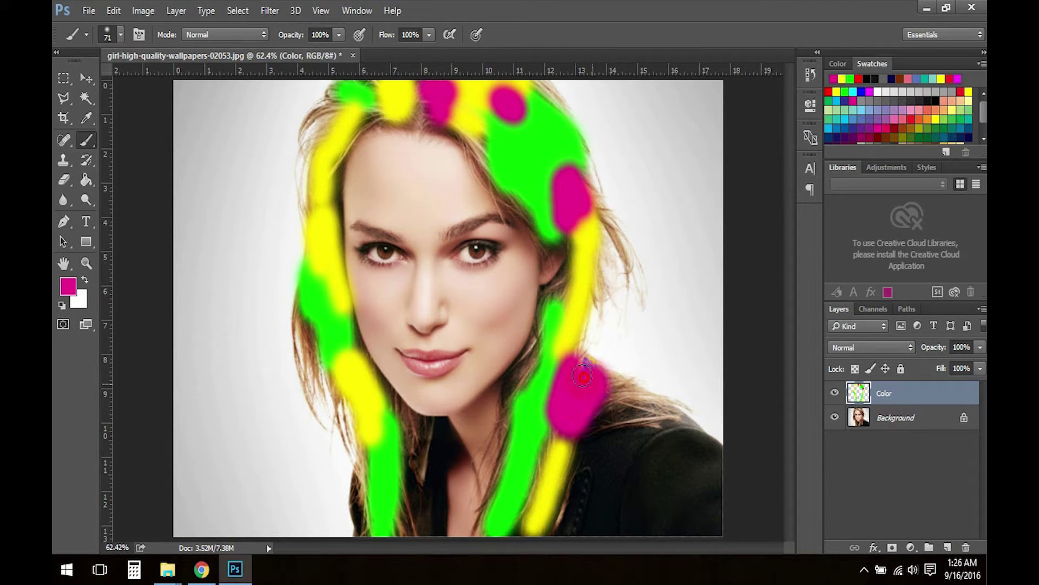
pyautogui.moveTo(533, 379); pyautogui.dragTo(515, 411)
pyautogui.click(442, 433)
pyautogui.moveTo(412, 430); pyautogui.dragTo(409, 536)
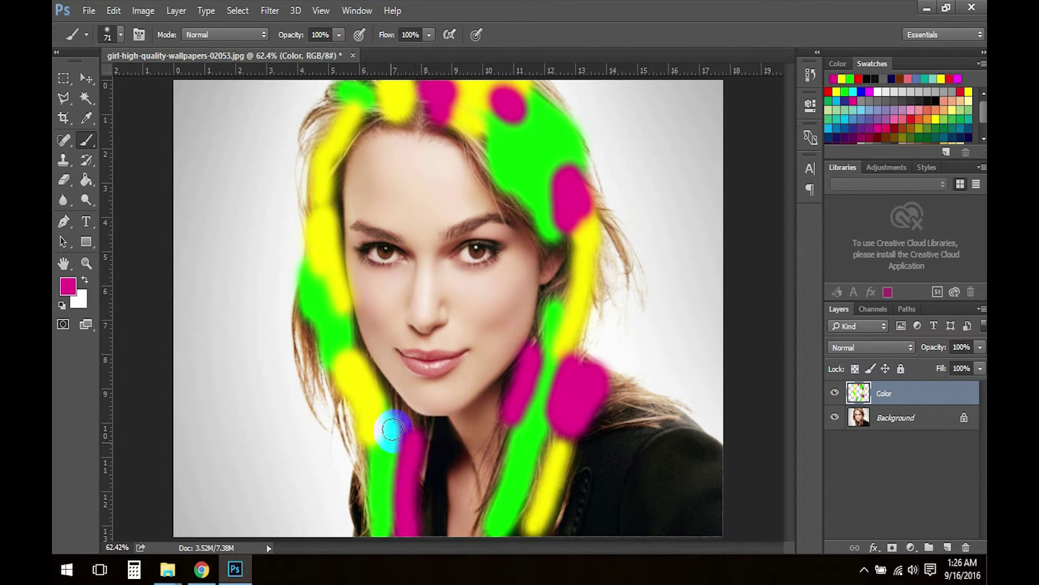
pyautogui.moveTo(307, 317); pyautogui.dragTo(319, 386)
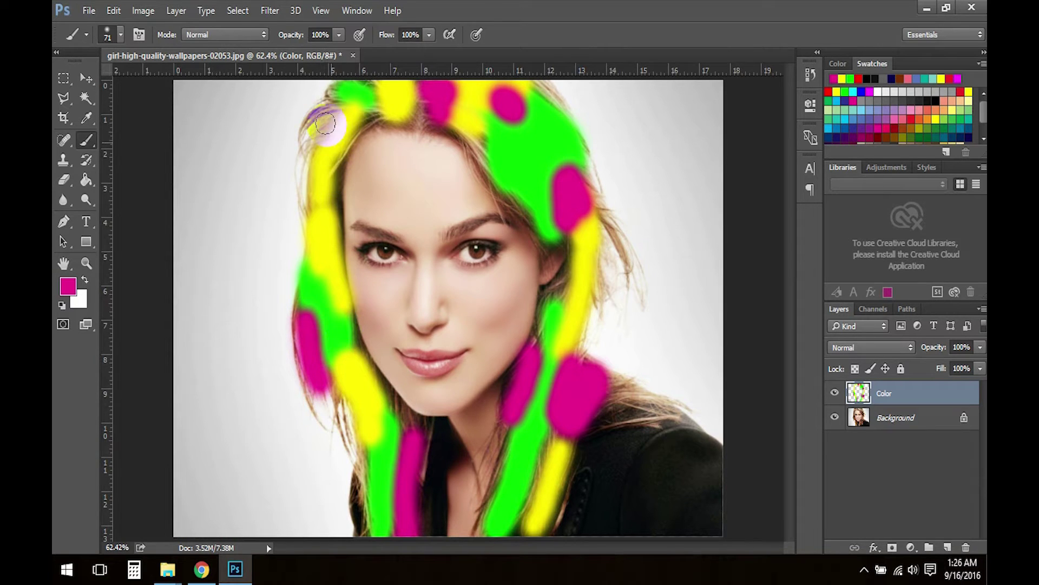
# Replace the top magenta stroke with dabs along the crown, add more down both sides, then pick cyan
pyautogui.moveTo(324, 120); pyautogui.dragTo(385, 104)
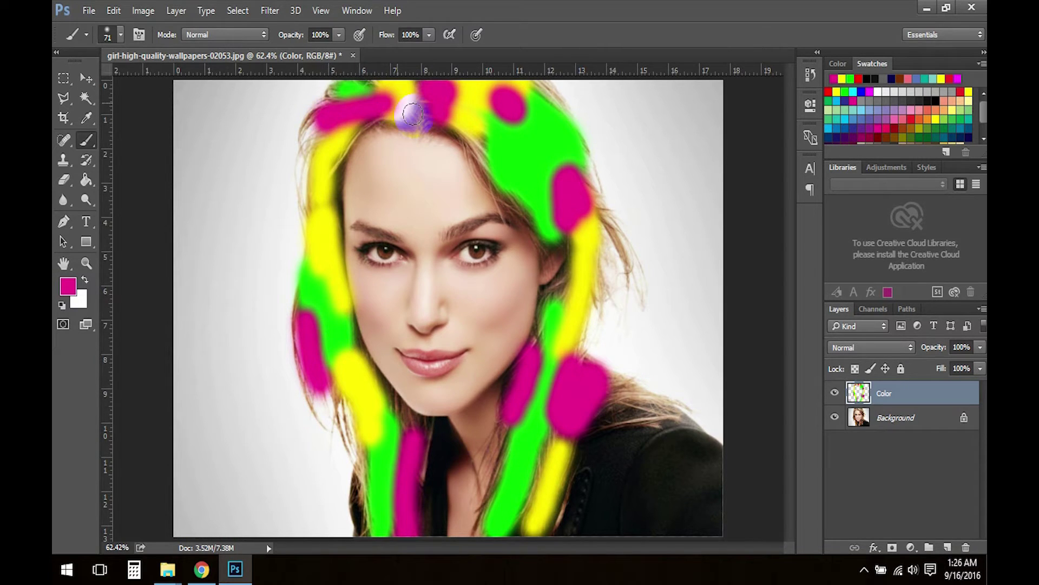
pyautogui.hotkey('ctrl', 'z')
pyautogui.click(334, 100)
pyautogui.click(379, 112)
pyautogui.click(418, 118)
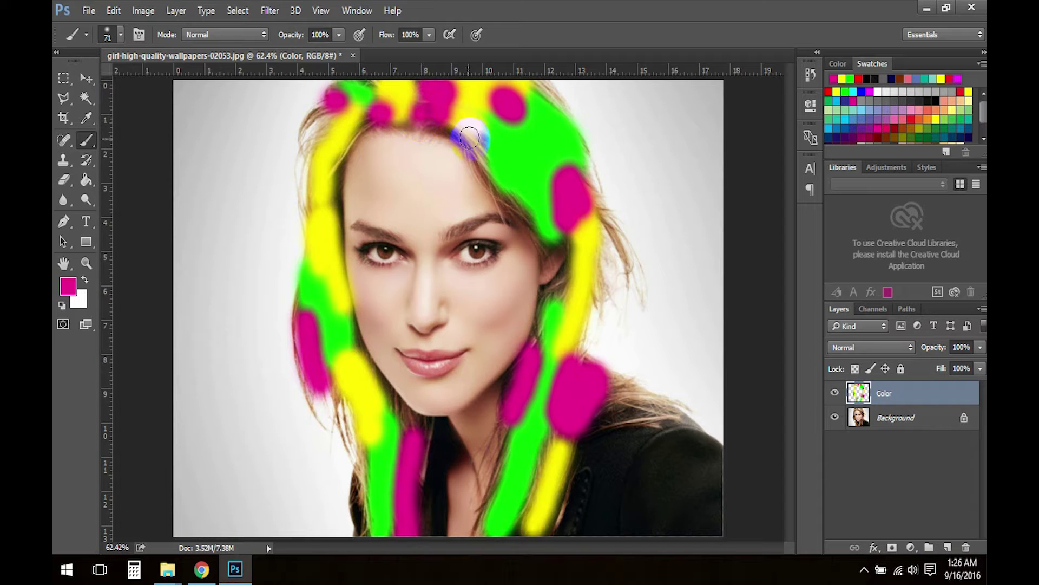
pyautogui.click(487, 155)
pyautogui.click(536, 236)
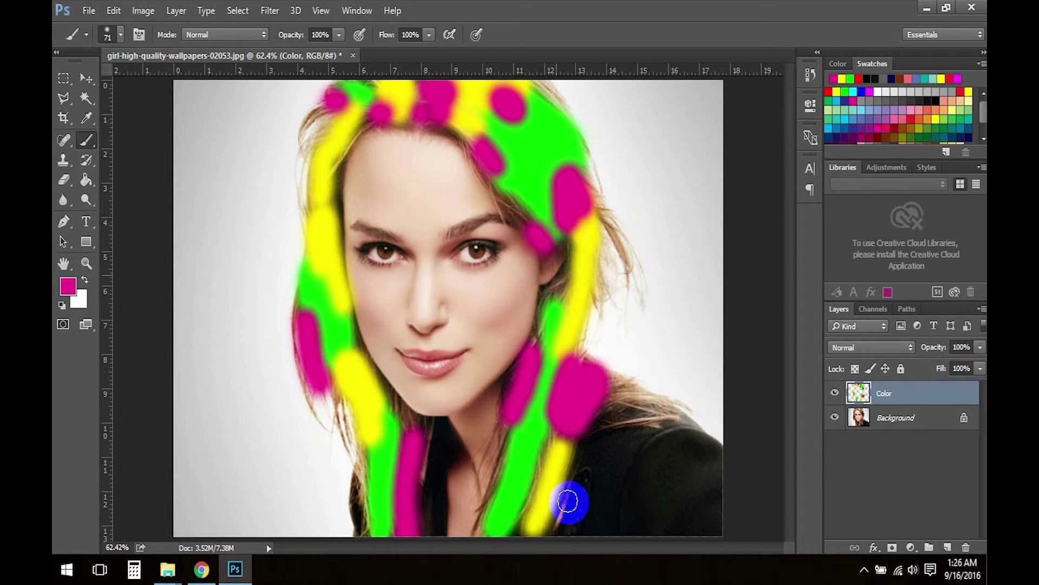
pyautogui.moveTo(386, 389); pyautogui.dragTo(416, 469)
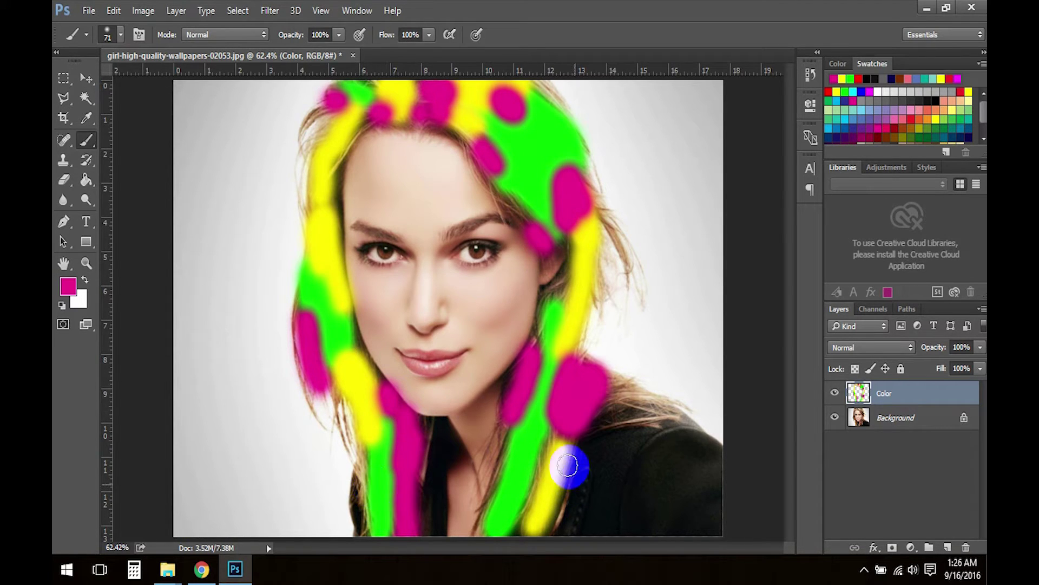
pyautogui.moveTo(566, 420); pyautogui.dragTo(531, 509)
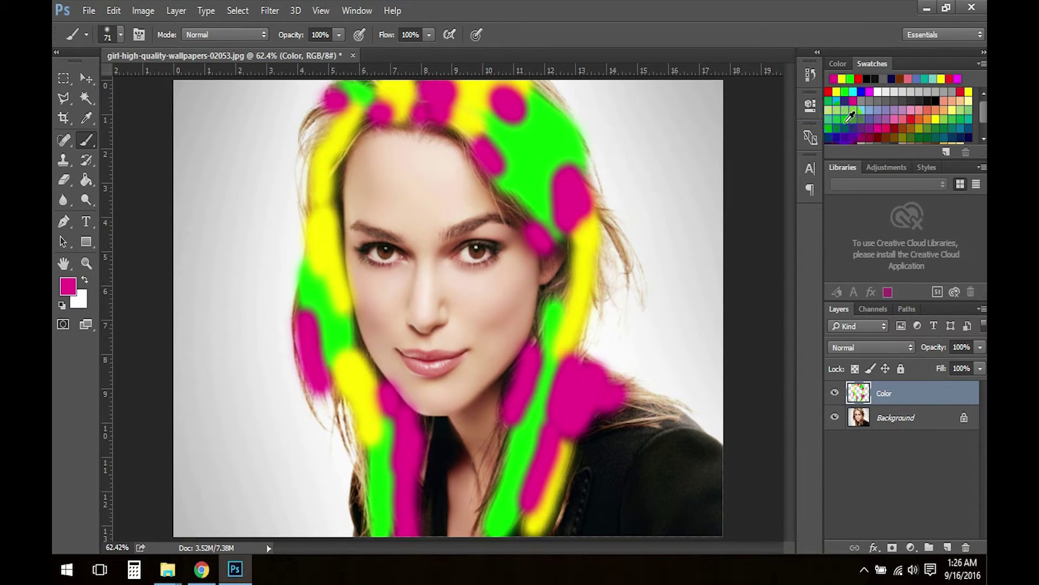
pyautogui.click(847, 119)
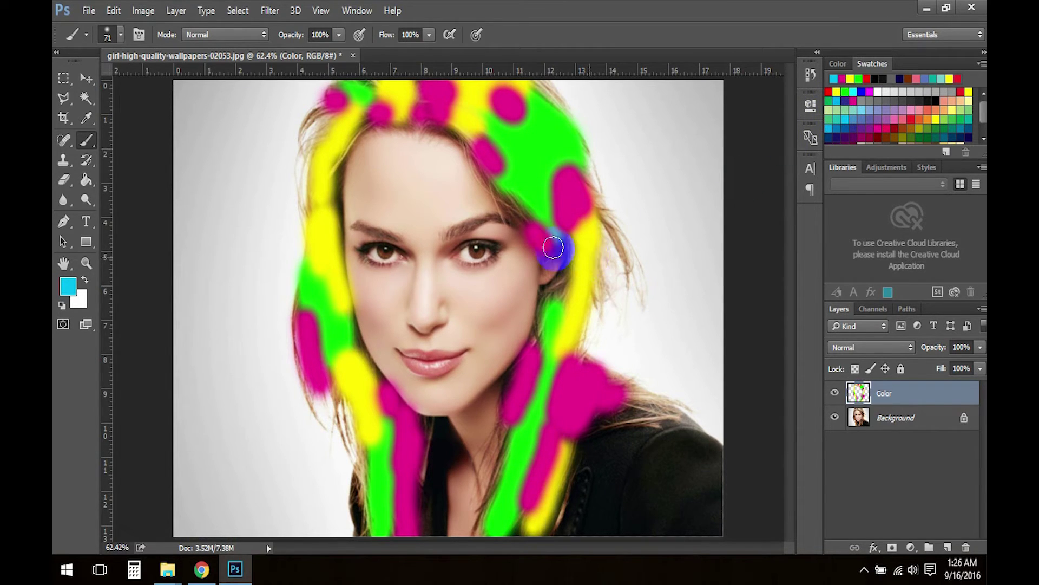
# Shrink the brush to 30 px and paint thin cyan streaks down both sides and across the crown
pyautogui.rightClick(335, 293)
pyautogui.moveTo(435, 307); pyautogui.dragTo(424, 311)
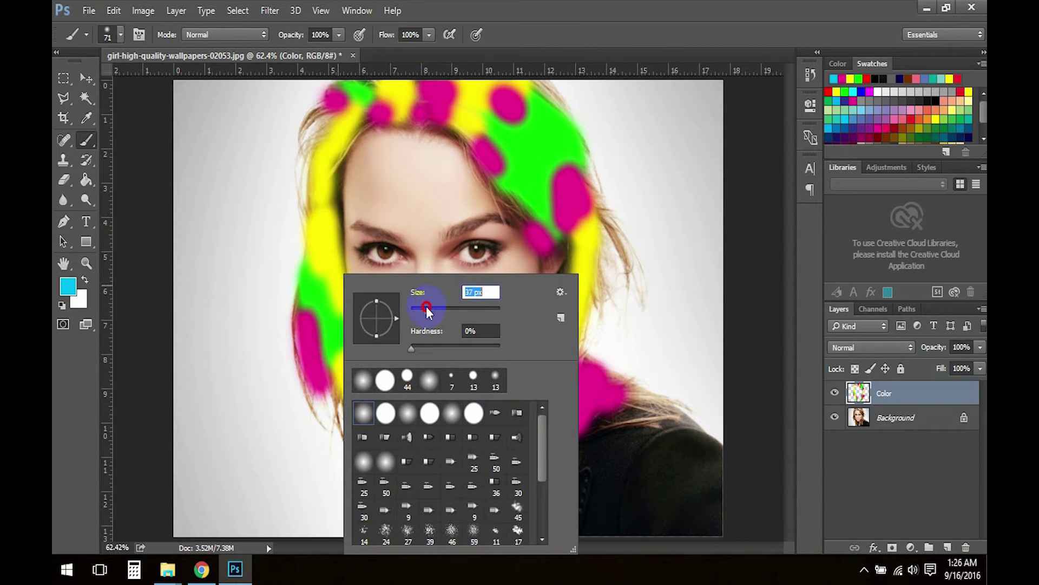
pyautogui.click(325, 293)
pyautogui.moveTo(328, 281); pyautogui.dragTo(372, 411)
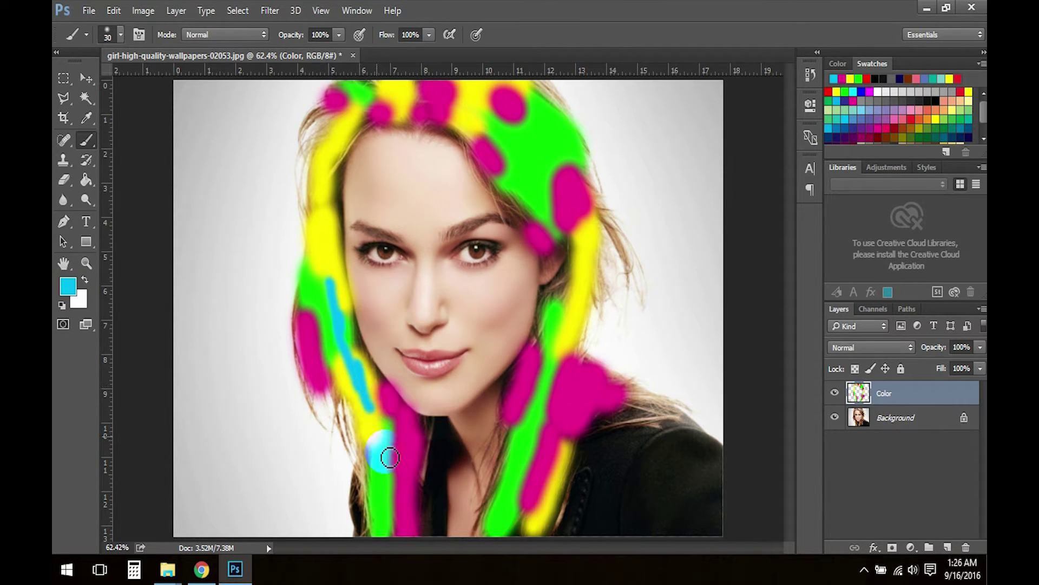
pyautogui.moveTo(536, 325); pyautogui.dragTo(525, 528)
pyautogui.click(500, 203)
pyautogui.moveTo(490, 173); pyautogui.dragTo(563, 233)
pyautogui.moveTo(490, 105); pyautogui.dragTo(555, 154)
pyautogui.moveTo(428, 108); pyautogui.dragTo(358, 110)
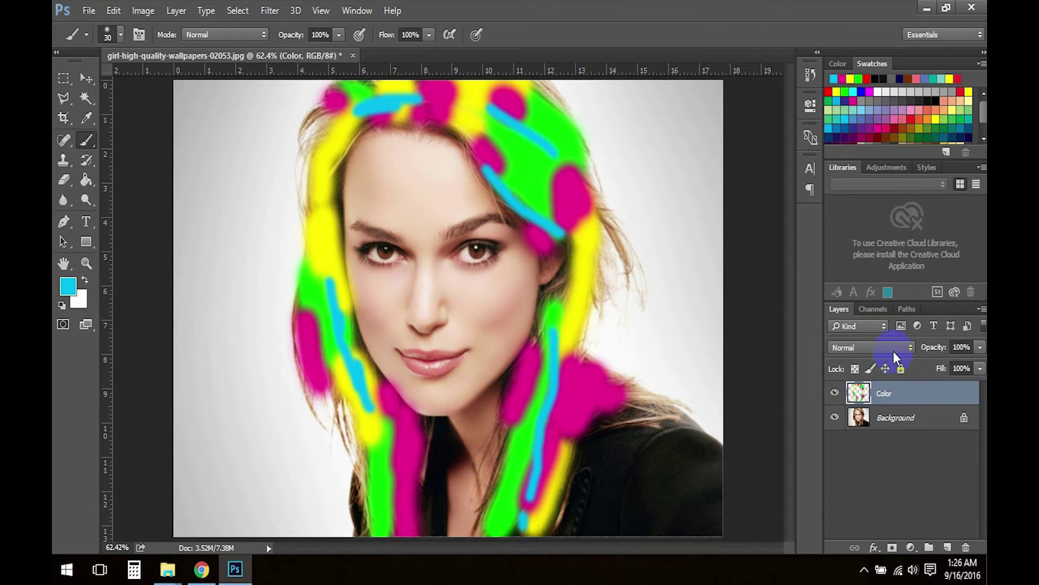
# Set the Color layer's blend mode to Multiply, stepping through modes with the arrow keys
pyautogui.click(893, 349)
pyautogui.click(864, 55)
pyautogui.press('Down')
pyautogui.press('Down')
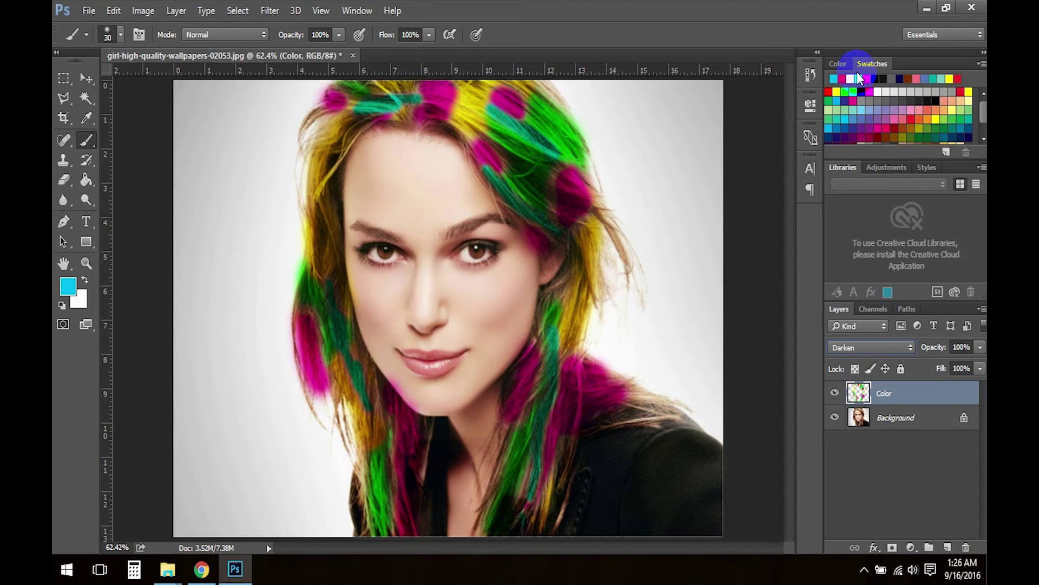
pyautogui.press('Down')
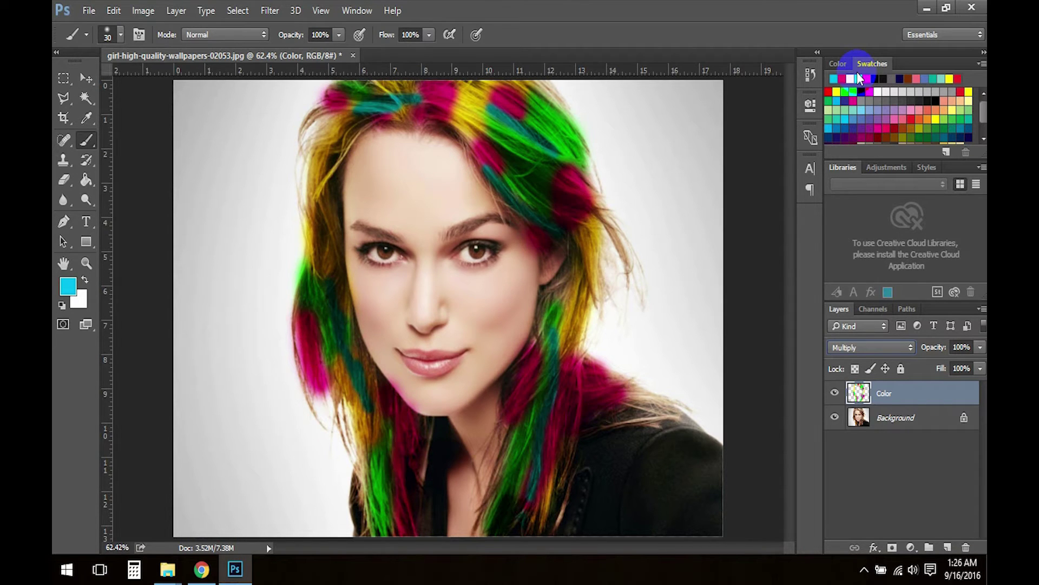
pyautogui.press('Up')
pyautogui.press('Down')
pyautogui.press('Down')
pyautogui.click(241, 9)
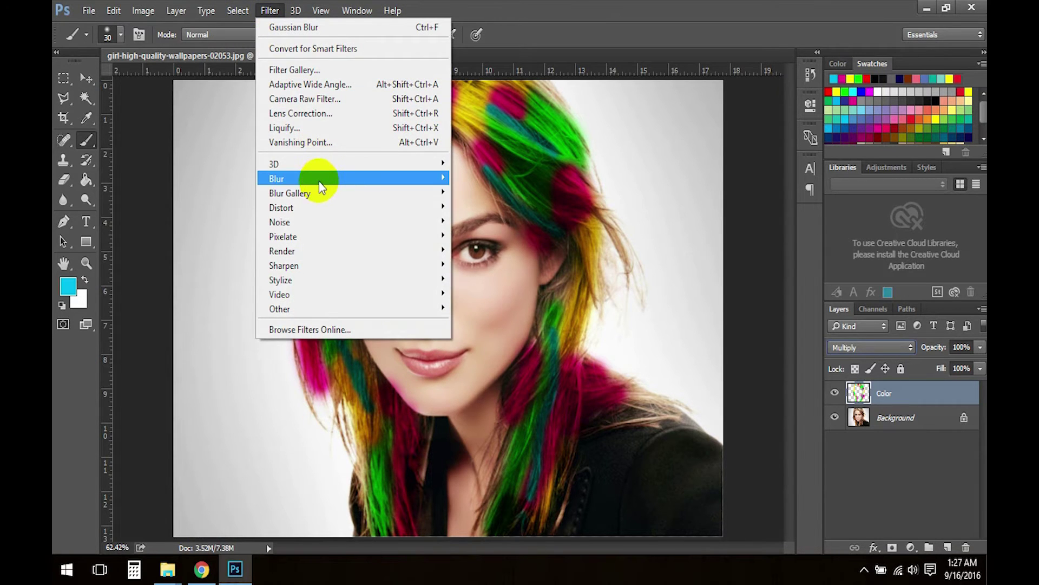
# Apply a 22.3-pixel Gaussian Blur to the Color layer, then dab cyan on the upper right hair
pyautogui.click(509, 235)
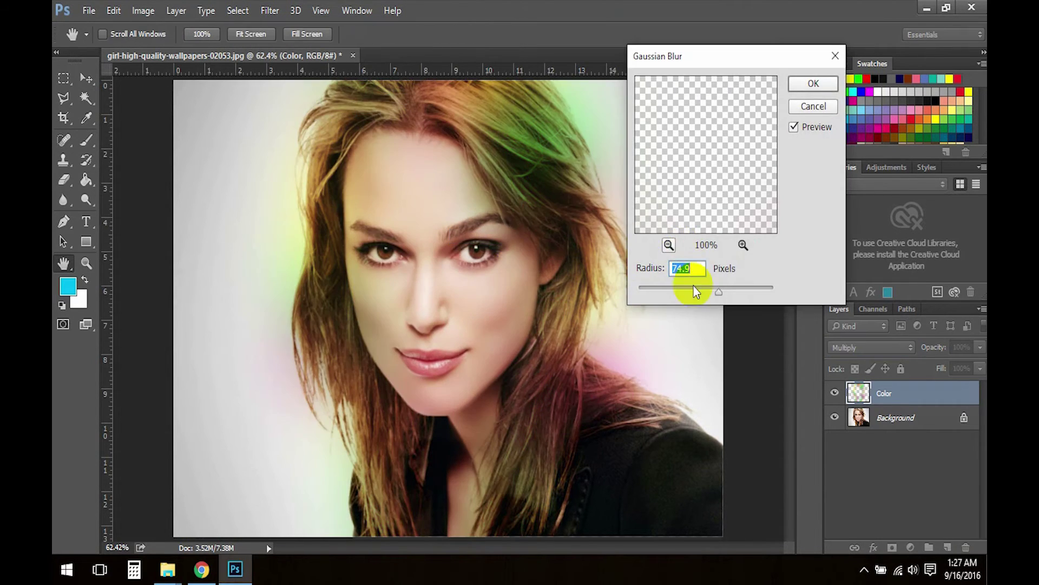
pyautogui.moveTo(676, 293)
pyautogui.mouseDown()
pyautogui.moveTo(640, 293)
pyautogui.moveTo(656, 296)
pyautogui.mouseUp()
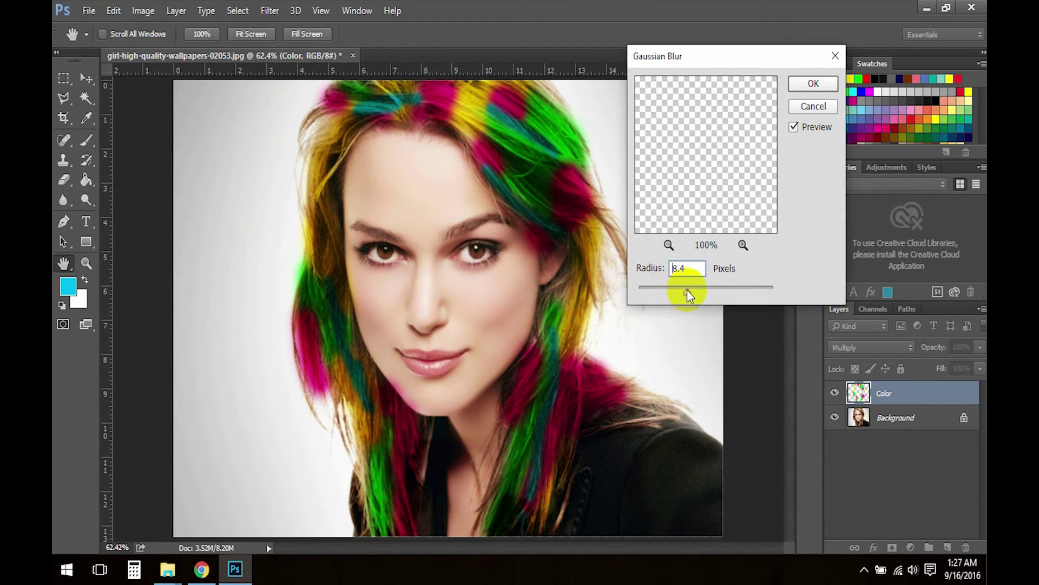
pyautogui.moveTo(686, 291); pyautogui.dragTo(695, 288)
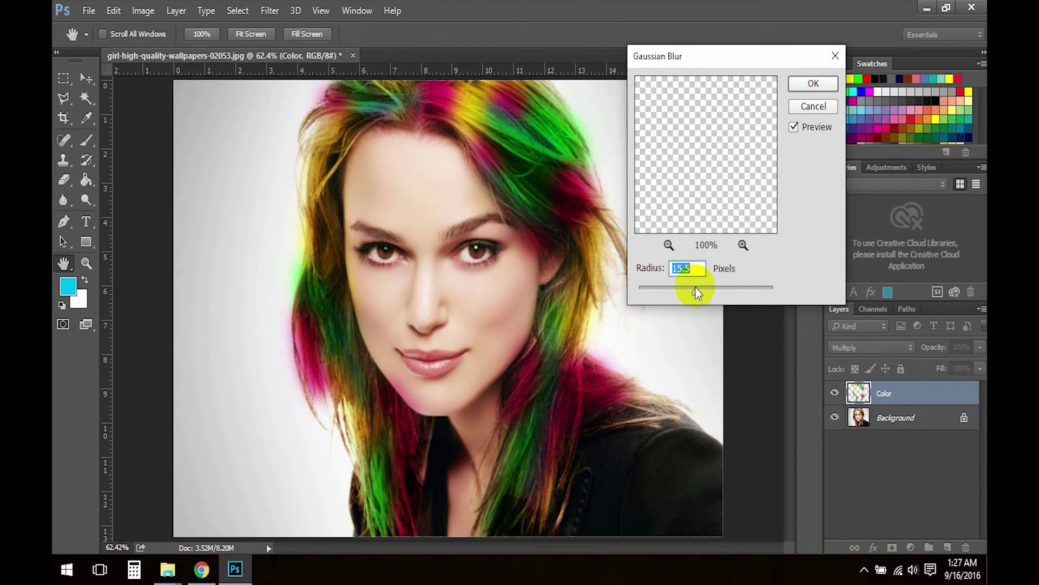
pyautogui.moveTo(695, 288); pyautogui.dragTo(699, 289)
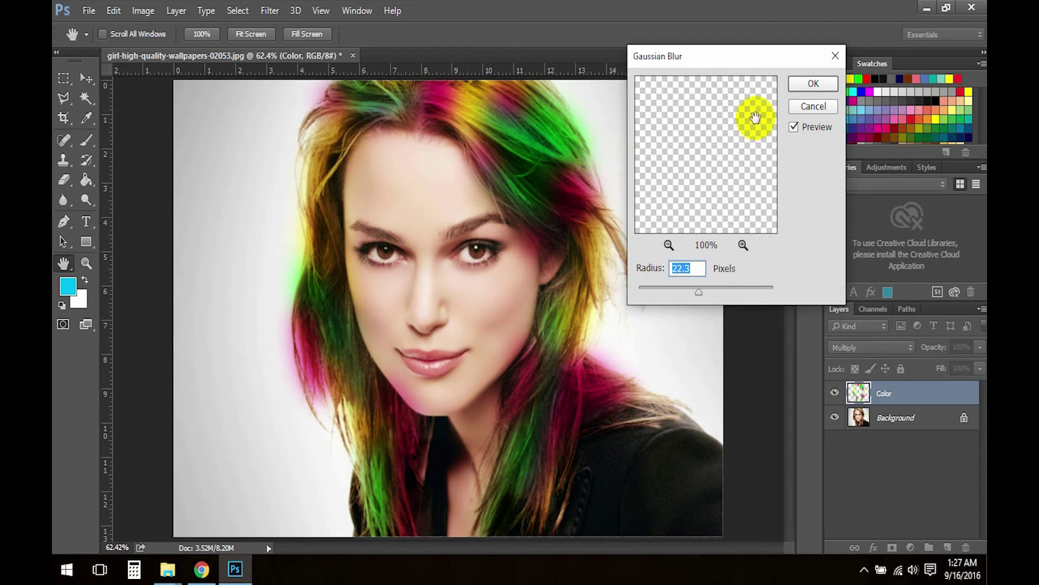
pyautogui.click(812, 82)
pyautogui.moveTo(551, 117); pyautogui.dragTo(497, 104)
pyautogui.click(915, 235)
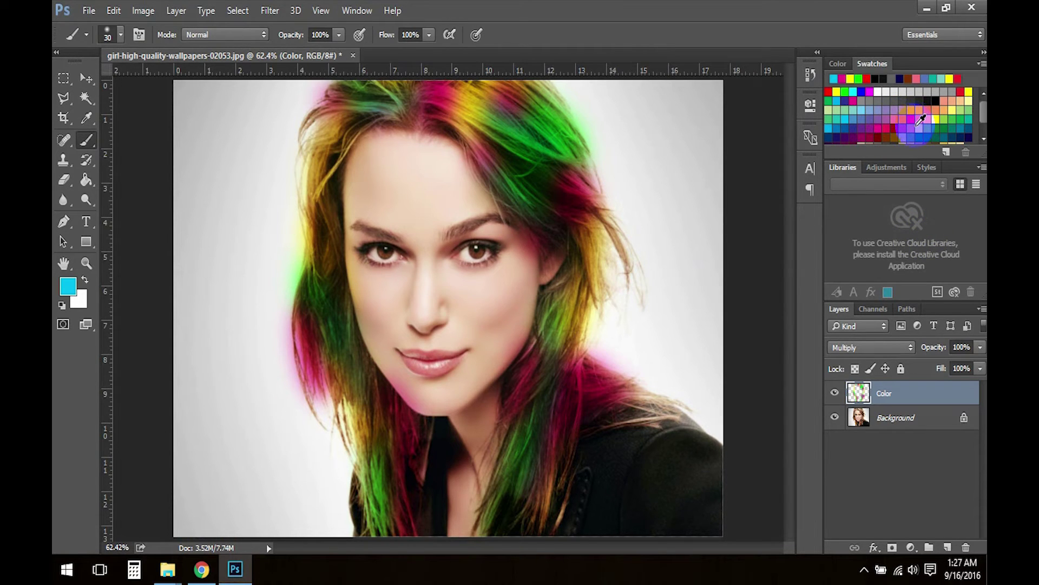
# Lower brush opacity to 46% and brush translucent yellow over the top and right hair
pyautogui.click(935, 119)
pyautogui.moveTo(487, 88); pyautogui.dragTo(508, 99)
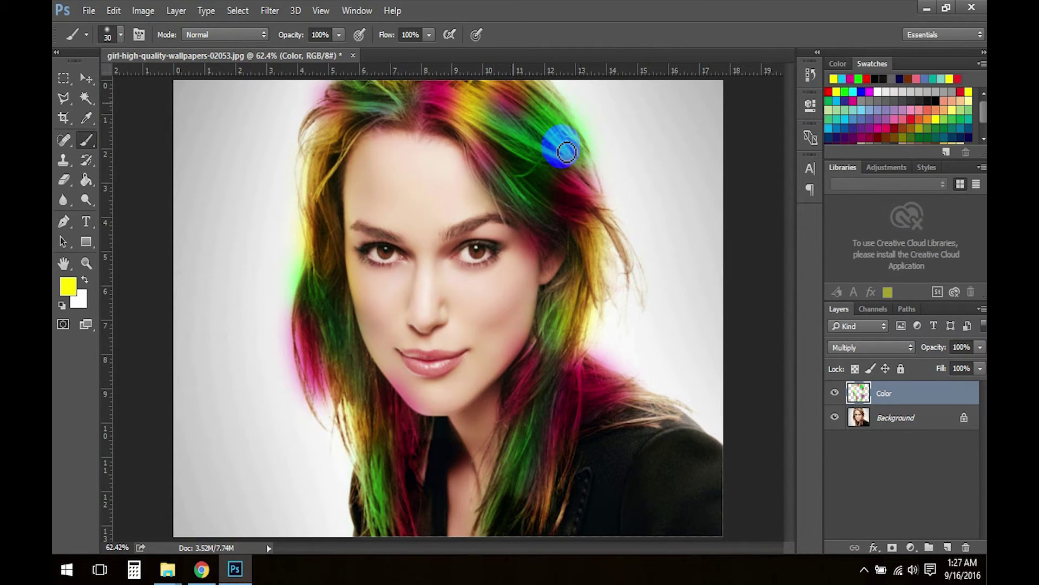
pyautogui.rightClick(609, 172)
pyautogui.click(338, 34)
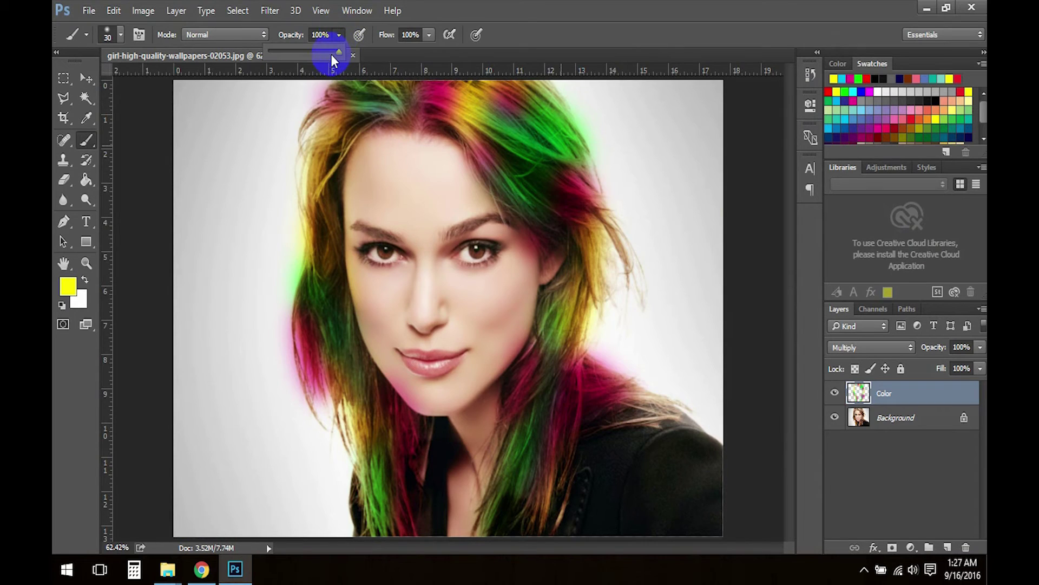
pyautogui.moveTo(305, 57); pyautogui.dragTo(299, 56)
pyautogui.moveTo(534, 93)
pyautogui.mouseDown()
pyautogui.moveTo(555, 110)
pyautogui.moveTo(536, 179)
pyautogui.moveTo(536, 158)
pyautogui.mouseUp()
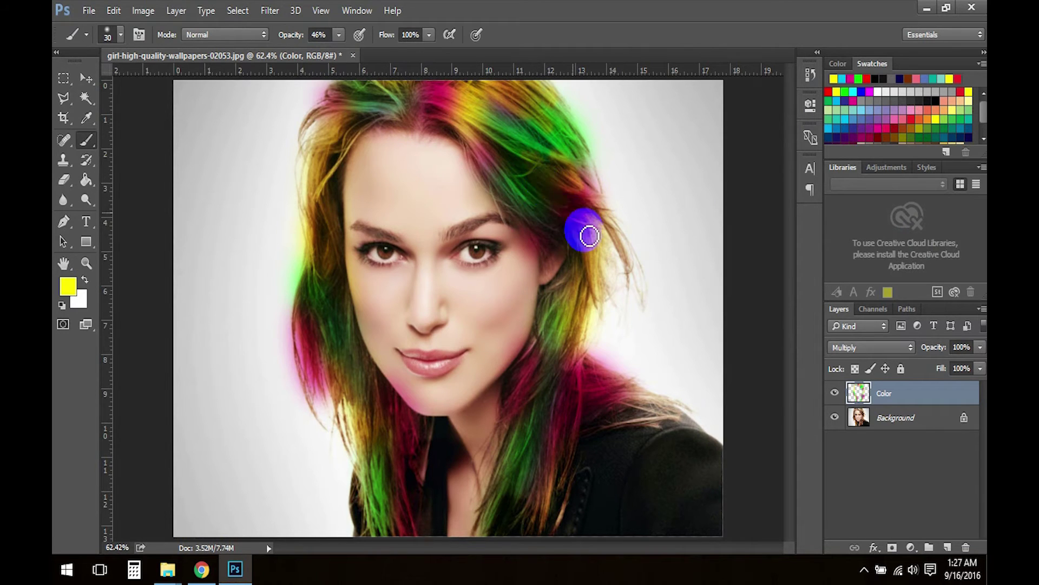
pyautogui.moveTo(587, 217)
pyautogui.mouseDown()
pyautogui.moveTo(599, 213)
pyautogui.moveTo(599, 297)
pyautogui.moveTo(564, 406)
pyautogui.moveTo(560, 397)
pyautogui.moveTo(577, 343)
pyautogui.moveTo(583, 450)
pyautogui.moveTo(445, 429)
pyautogui.moveTo(323, 314)
pyautogui.moveTo(332, 283)
pyautogui.moveTo(350, 304)
pyautogui.moveTo(391, 489)
pyautogui.moveTo(337, 159)
pyautogui.moveTo(492, 132)
pyautogui.moveTo(457, 105)
pyautogui.moveTo(471, 93)
pyautogui.moveTo(500, 99)
pyautogui.moveTo(504, 179)
pyautogui.moveTo(483, 146)
pyautogui.moveTo(518, 200)
pyautogui.mouseUp()
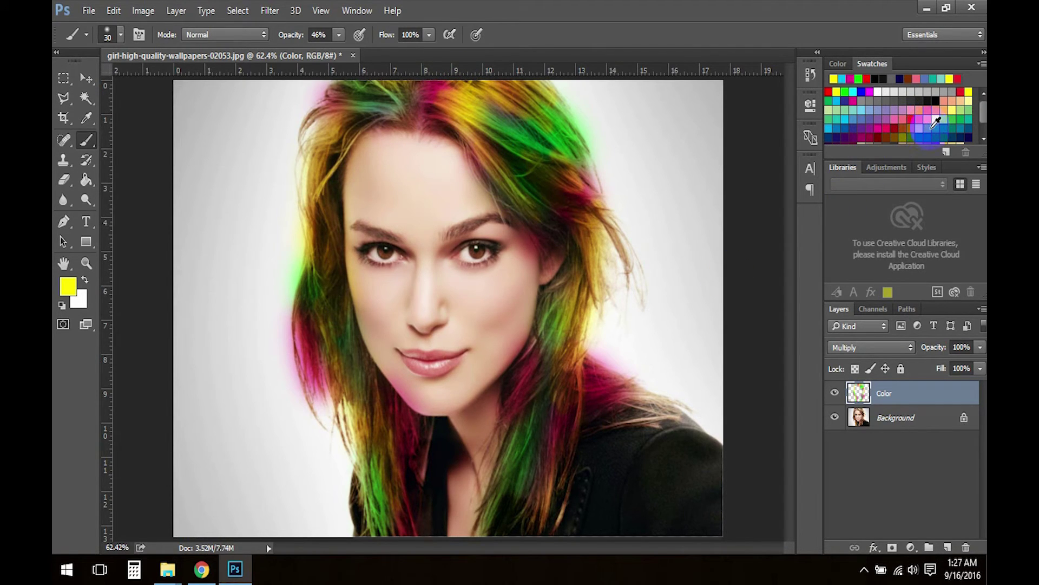
# Paint translucent green over the temple and down both sides of the hair
pyautogui.click(956, 112)
pyautogui.moveTo(557, 121)
pyautogui.mouseDown()
pyautogui.moveTo(464, 115)
pyautogui.moveTo(519, 177)
pyautogui.mouseUp()
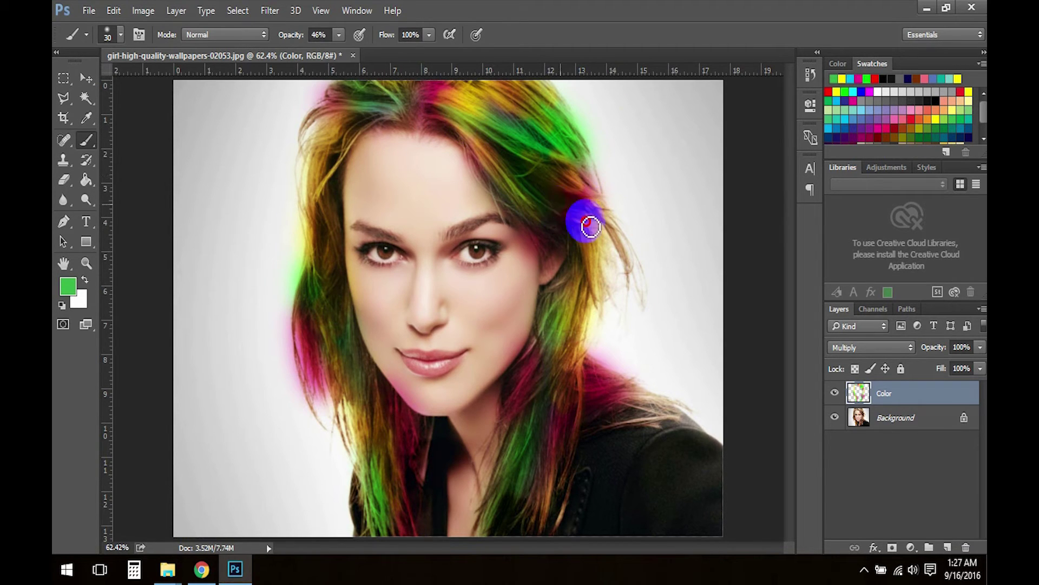
pyautogui.moveTo(583, 224); pyautogui.dragTo(584, 260)
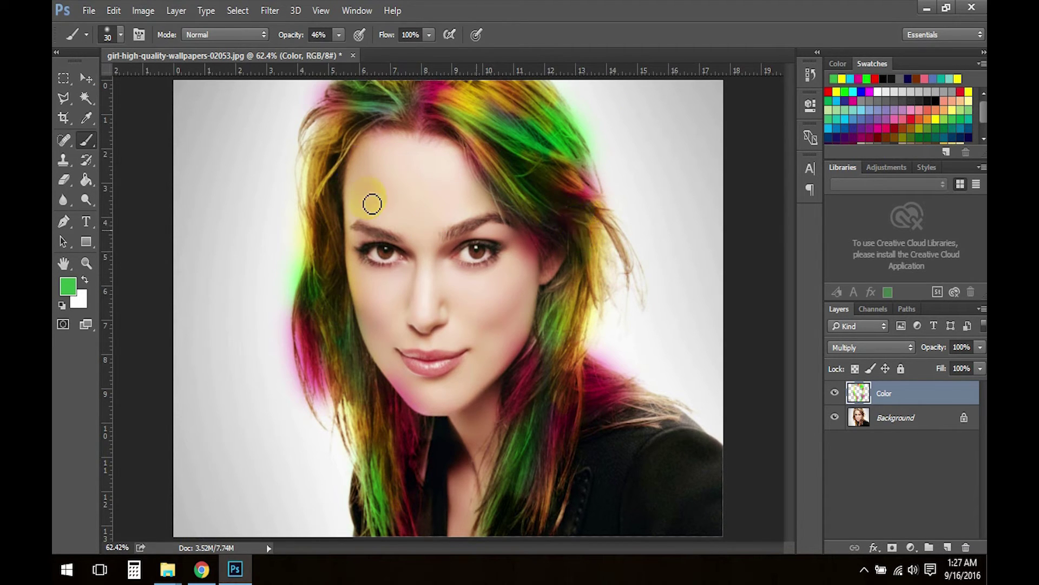
pyautogui.moveTo(341, 132)
pyautogui.mouseDown()
pyautogui.moveTo(340, 146)
pyautogui.moveTo(364, 120)
pyautogui.moveTo(333, 182)
pyautogui.moveTo(324, 252)
pyautogui.mouseUp()
pyautogui.click(832, 115)
# Try a light cyan stroke on the hair, undo it, and switch to pink
pyautogui.click(842, 117)
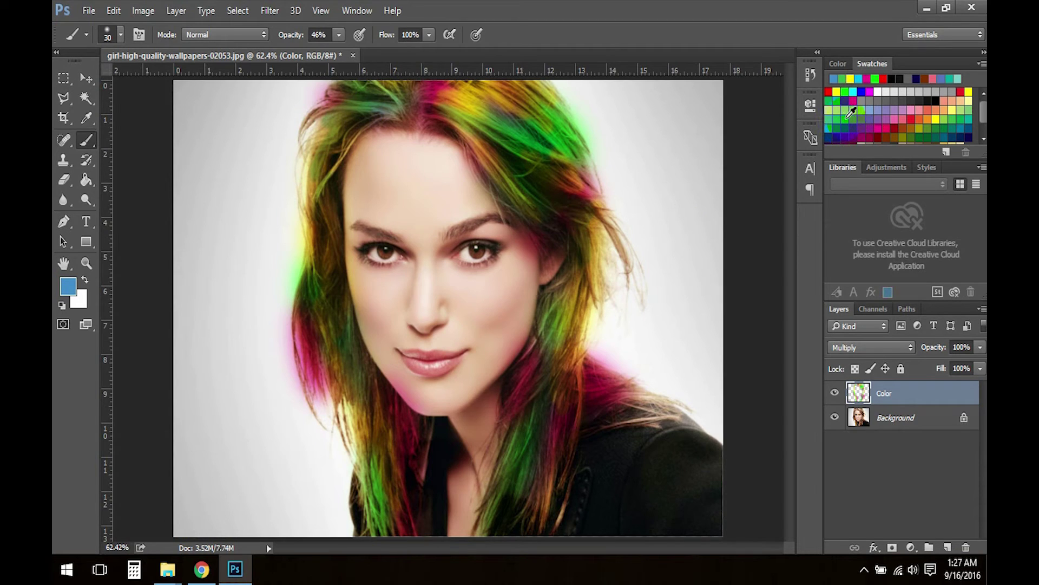
pyautogui.click(856, 108)
pyautogui.moveTo(355, 170); pyautogui.dragTo(321, 199)
pyautogui.hotkey('ctrl', 'z')
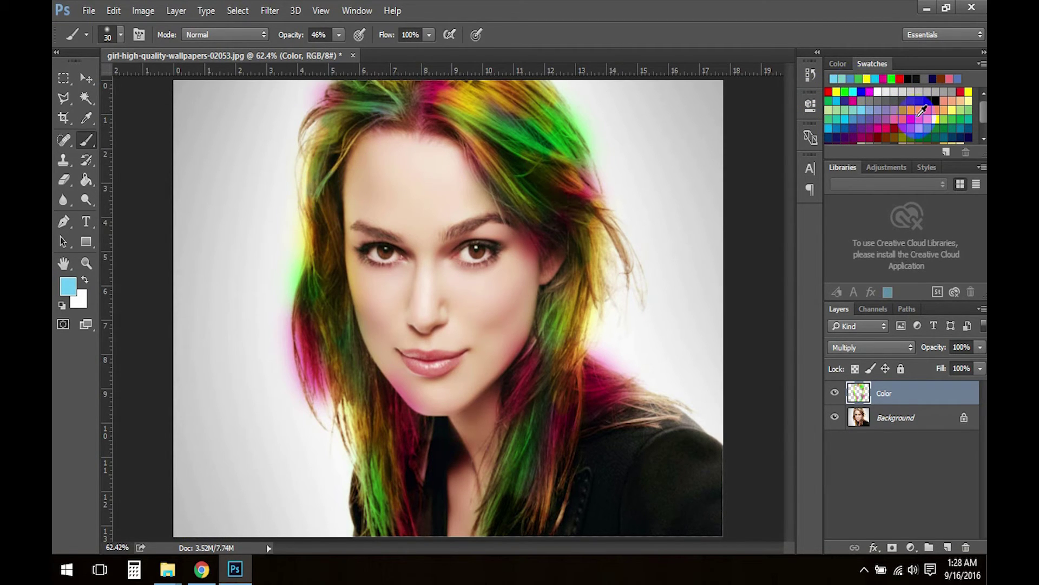
pyautogui.click(892, 118)
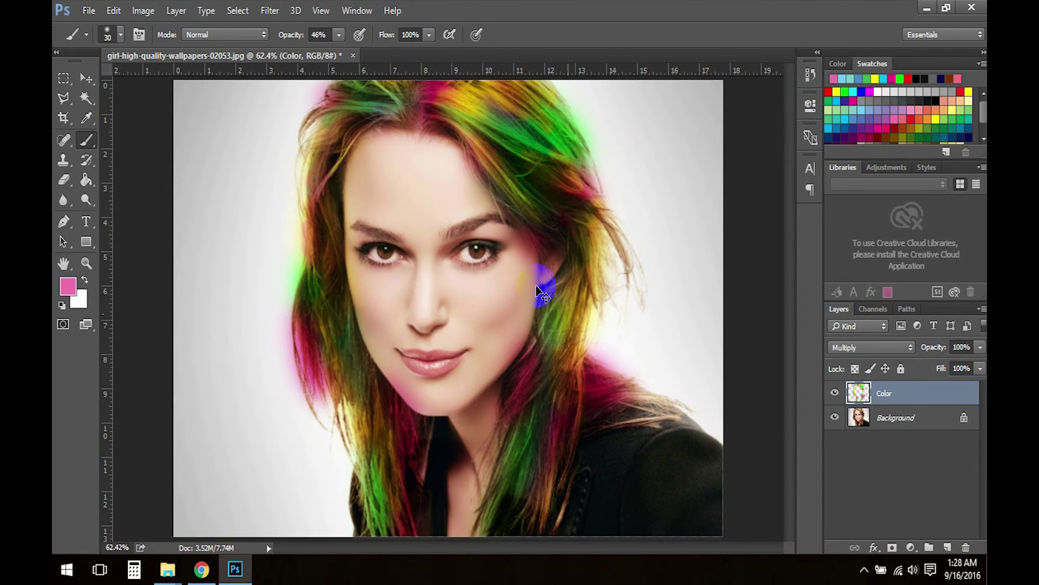
# Zoom in on the face and paint pink along the left hairline
pyautogui.keyDown('alt'); pyautogui.click(582, 261); pyautogui.keyUp('alt')
pyautogui.moveTo(582, 260)
pyautogui.mouseDown()
pyautogui.moveTo(561, 295)
pyautogui.moveTo(710, 371)
pyautogui.mouseUp()
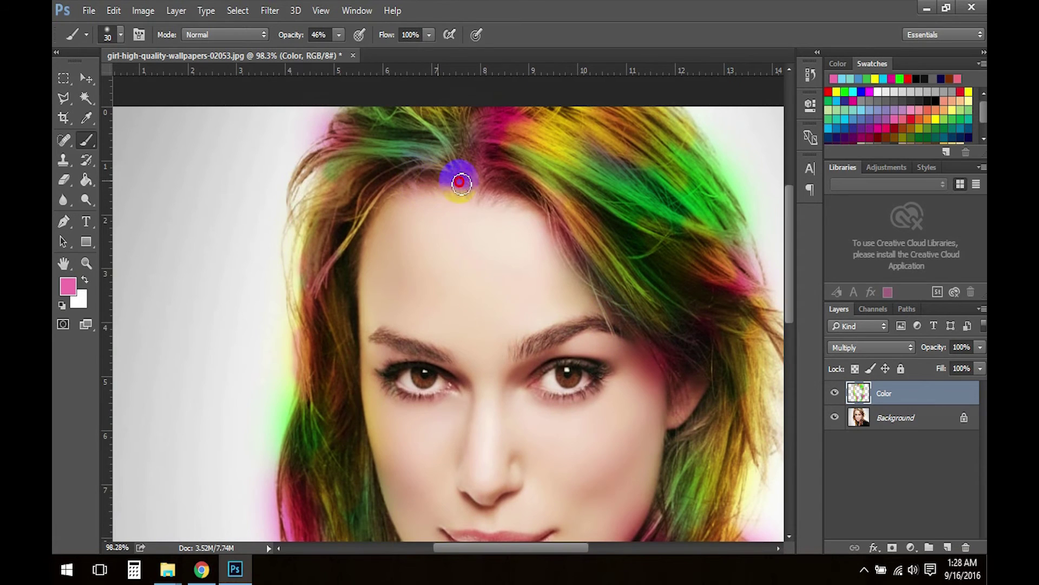
pyautogui.moveTo(504, 172); pyautogui.dragTo(345, 328)
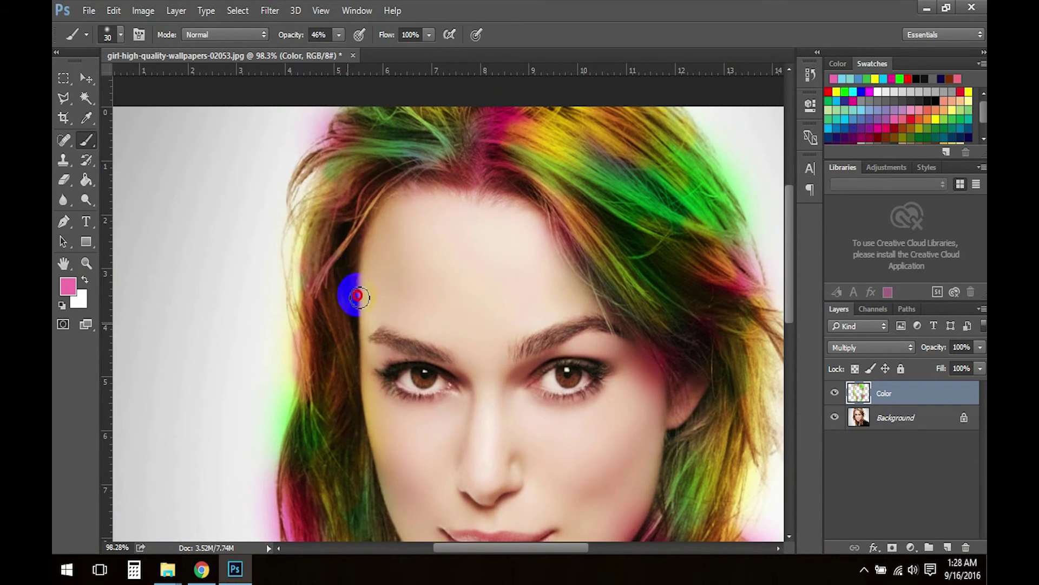
pyautogui.moveTo(345, 328); pyautogui.dragTo(359, 204)
pyautogui.moveTo(586, 221)
pyautogui.mouseDown()
pyautogui.moveTo(675, 278)
pyautogui.moveTo(654, 375)
pyautogui.moveTo(654, 260)
pyautogui.mouseUp()
# Pan across the hair and face, then zoom out to the whole image and back in slightly
pyautogui.moveTo(699, 401); pyautogui.dragTo(592, 378)
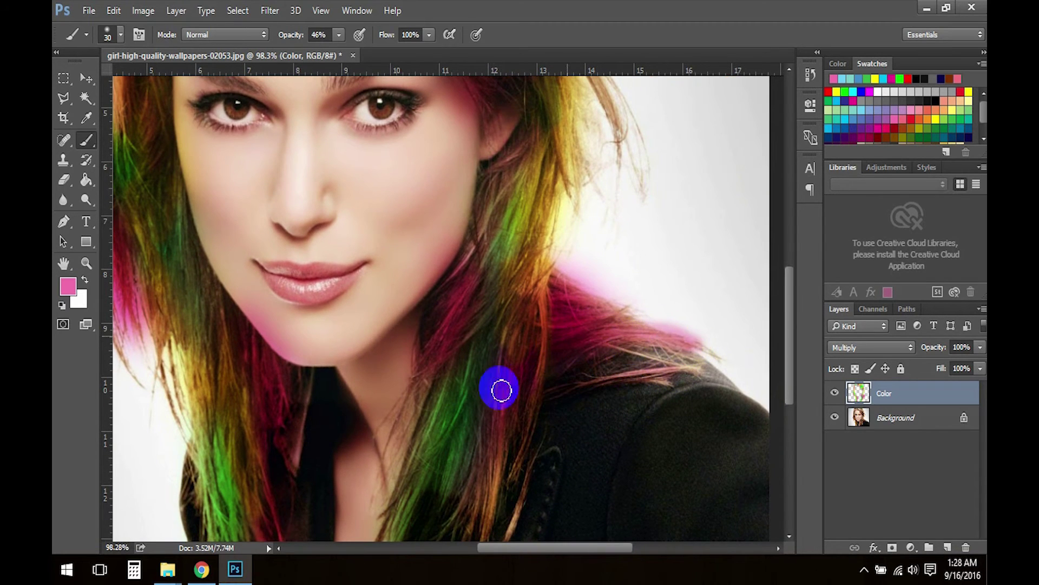
pyautogui.moveTo(516, 295); pyautogui.dragTo(545, 195)
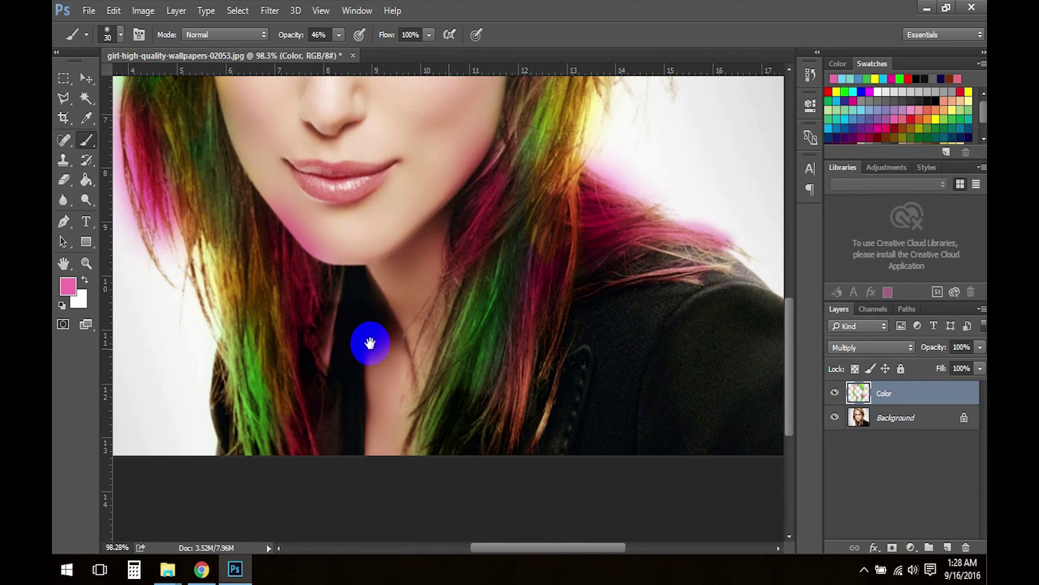
pyautogui.hscroll(-3, 457, 348)
pyautogui.hscroll(-2, 457, 348)
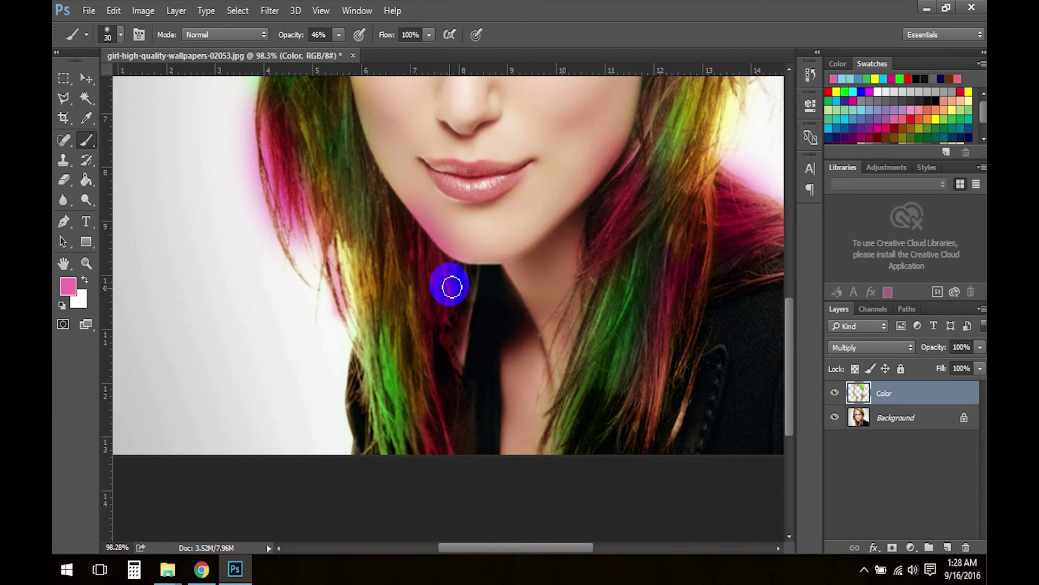
pyautogui.scroll(6, 379, 324)
pyautogui.scroll(1, 383, 375)
pyautogui.keyDown('alt'); pyautogui.click(604, 202); pyautogui.keyUp('alt')
pyautogui.keyDown('alt'); pyautogui.click(604, 201); pyautogui.keyUp('alt')
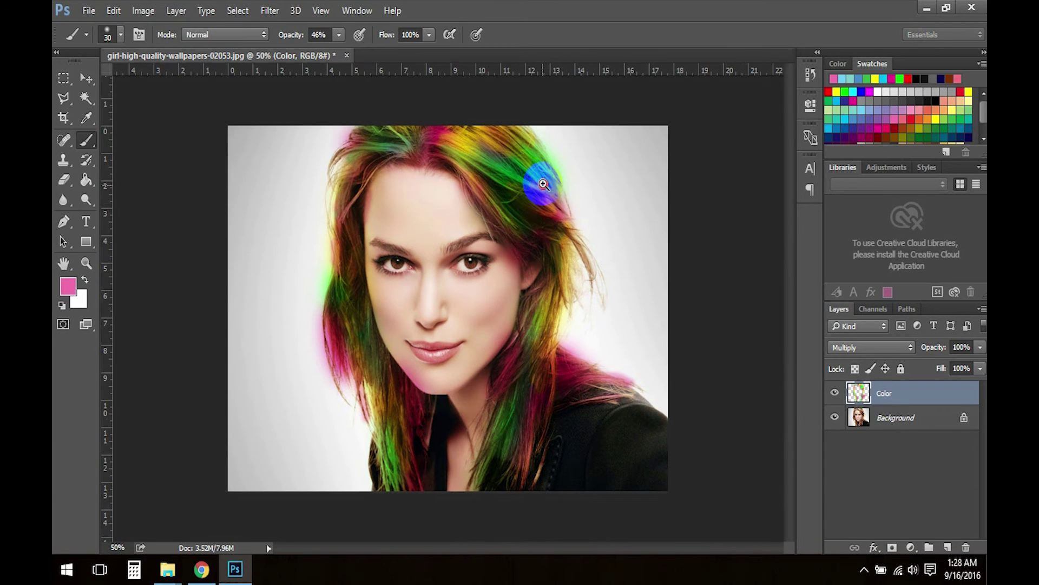
pyautogui.click(542, 186)
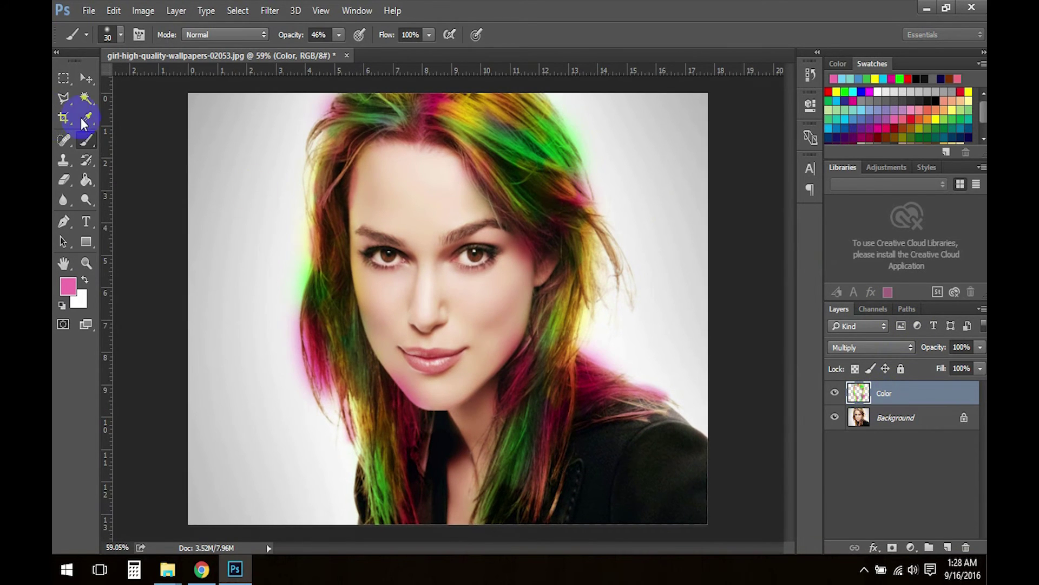
# Select the plain Eraser at 100% opacity and zoom in on the eye
pyautogui.click(64, 181)
pyautogui.click(129, 177)
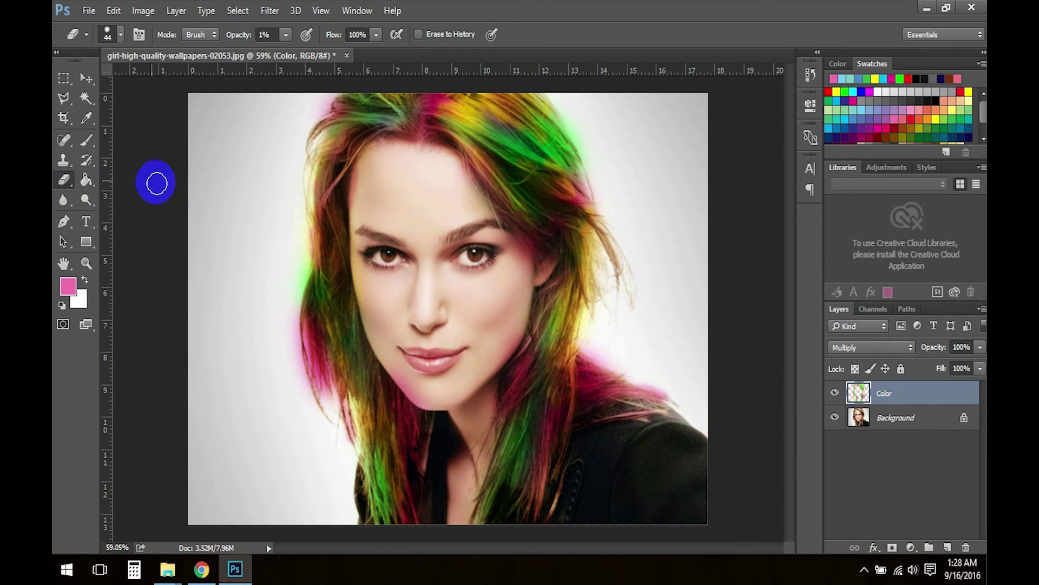
pyautogui.moveTo(524, 171); pyautogui.dragTo(590, 151)
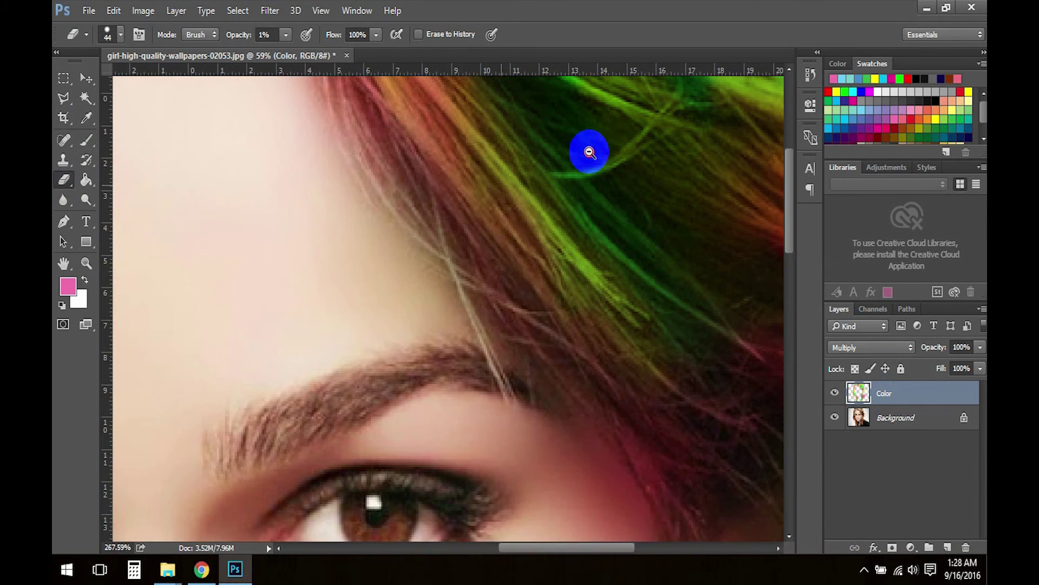
pyautogui.moveTo(531, 265); pyautogui.dragTo(486, 103)
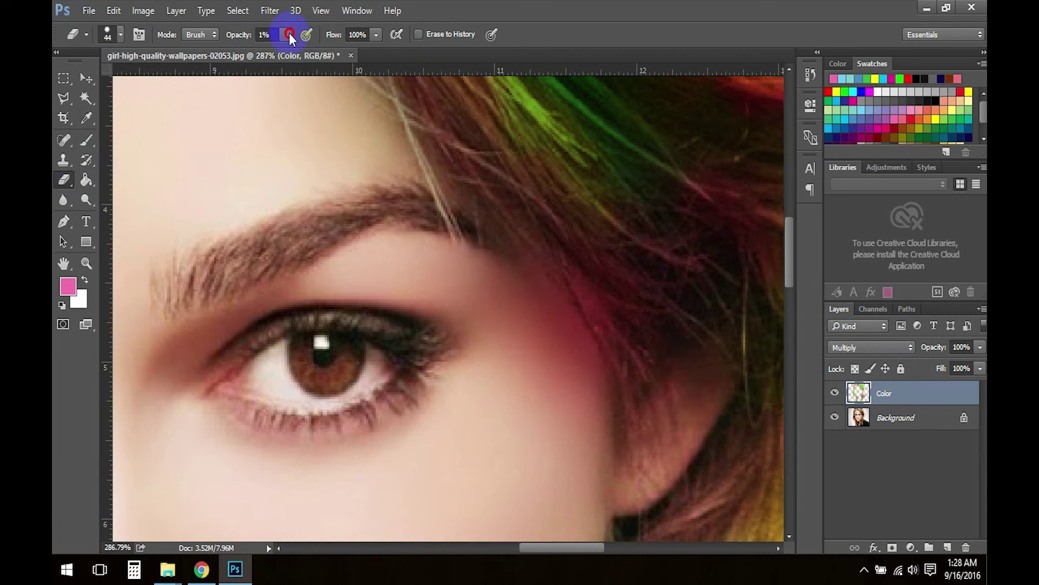
pyautogui.moveTo(301, 52); pyautogui.dragTo(358, 52)
# Erase the pink spill beside the eye, across the cheek and above the brow using a soft round tip
pyautogui.moveTo(528, 364); pyautogui.dragTo(500, 340)
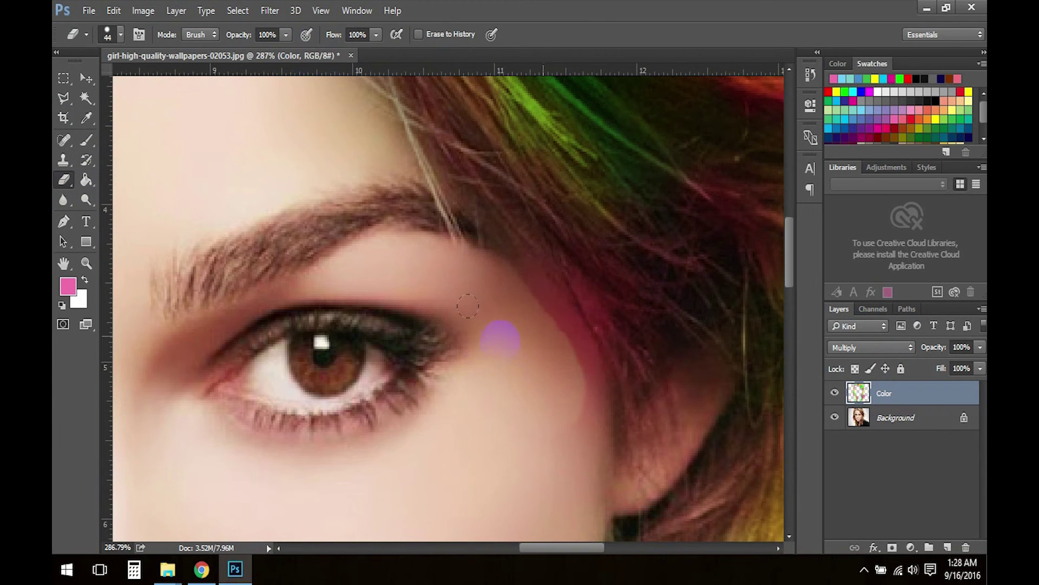
pyautogui.rightClick(476, 313)
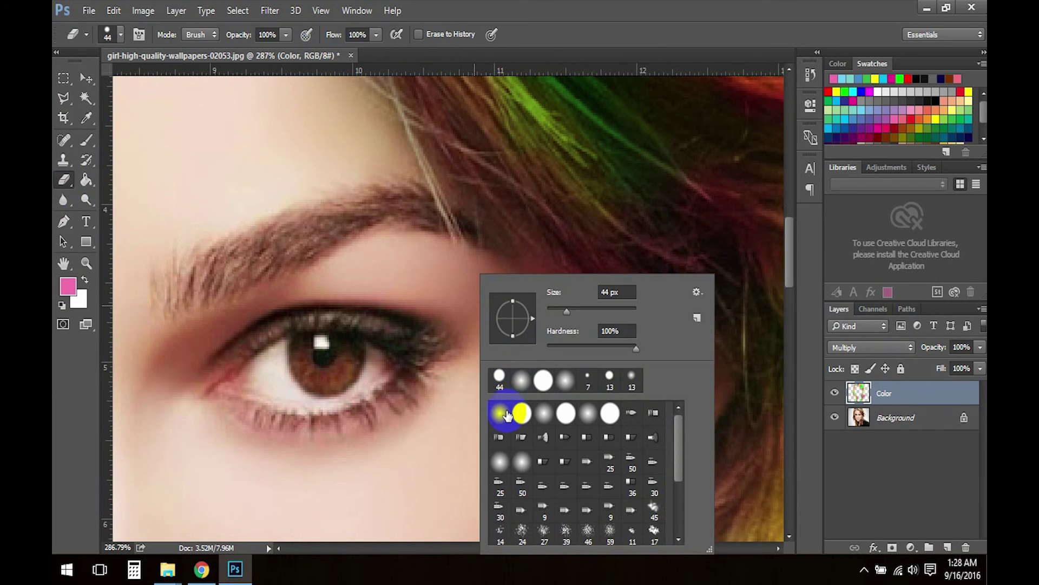
pyautogui.click(517, 359)
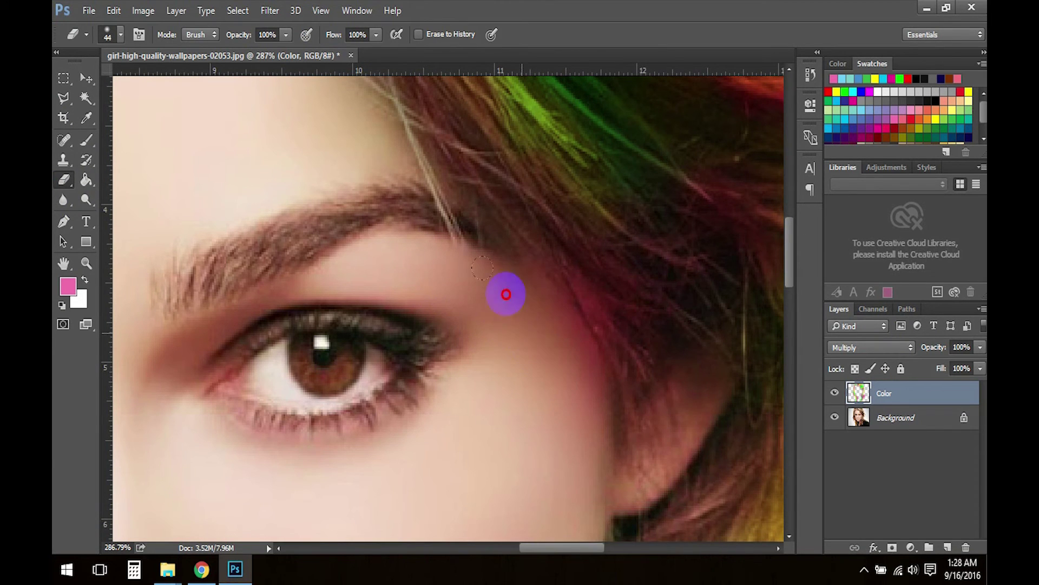
pyautogui.moveTo(500, 287); pyautogui.dragTo(581, 382)
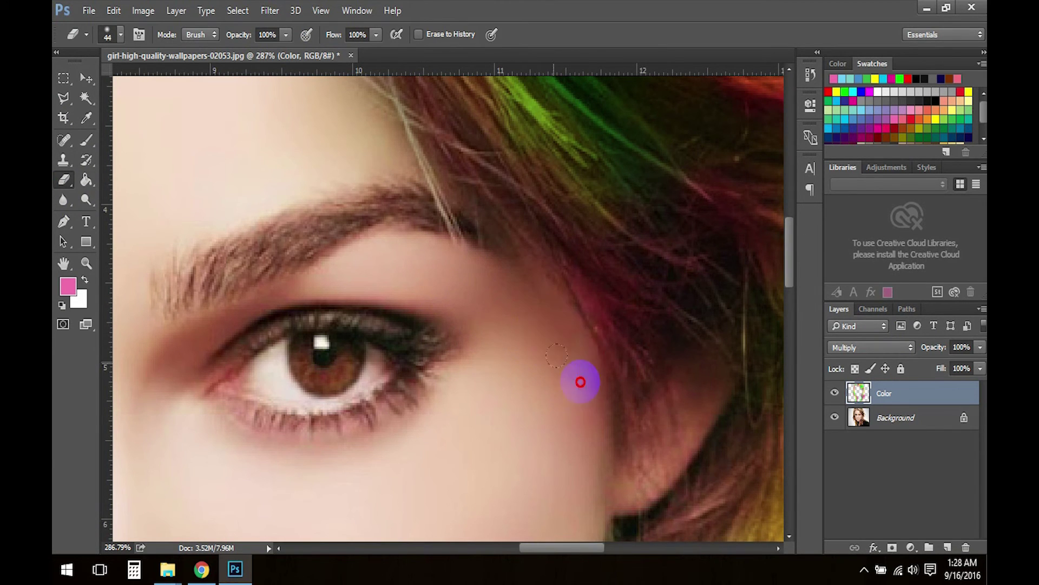
pyautogui.moveTo(472, 237); pyautogui.dragTo(351, 101)
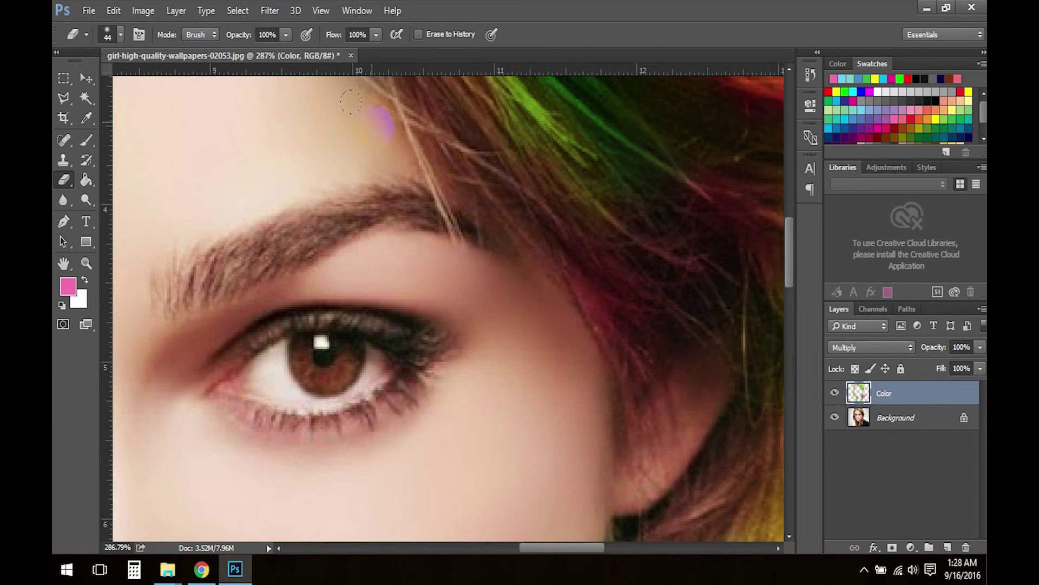
# Erase the remaining tint from the forehead, lips and chin across the whole face
pyautogui.keyDown('alt'); pyautogui.click(412, 168); pyautogui.keyUp('alt')
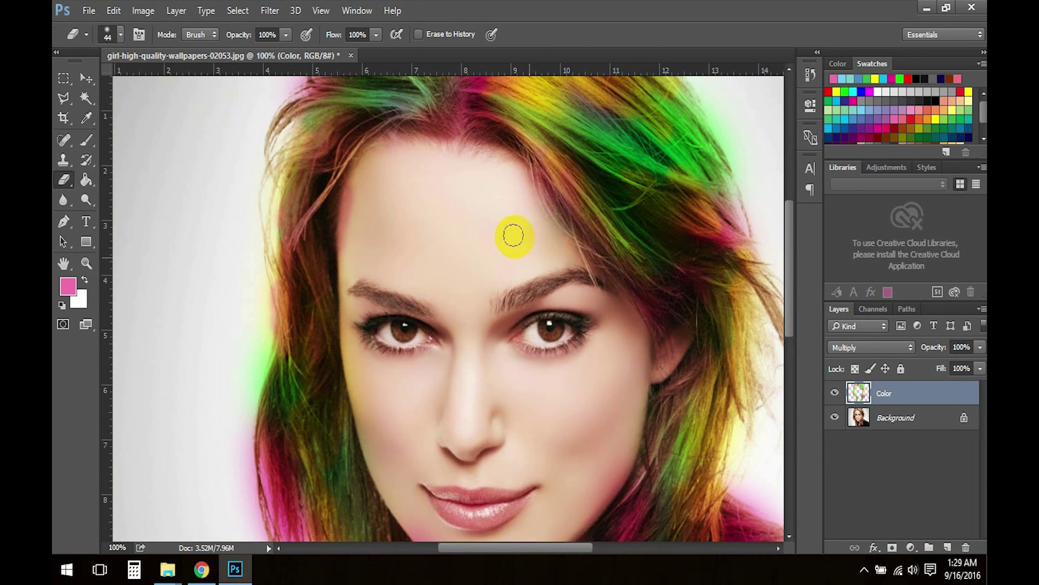
pyautogui.moveTo(489, 168); pyautogui.dragTo(382, 186)
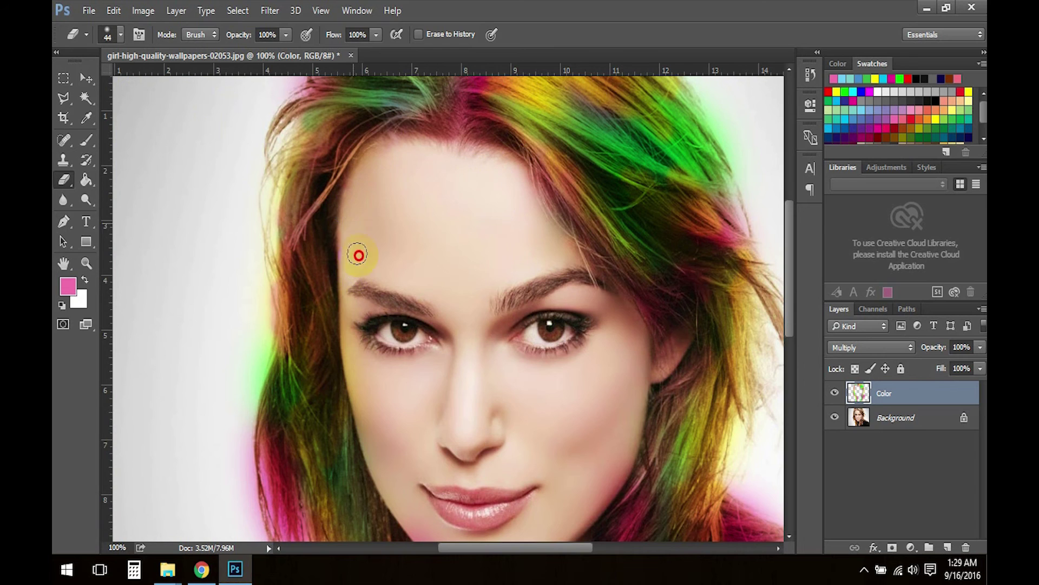
pyautogui.moveTo(357, 309); pyautogui.dragTo(388, 184)
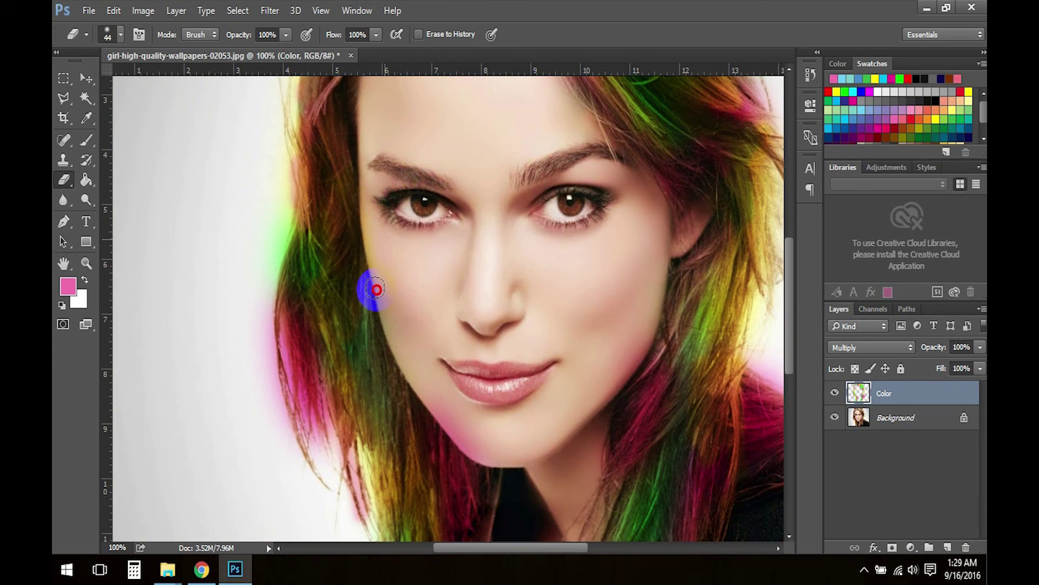
pyautogui.moveTo(403, 337); pyautogui.dragTo(417, 211)
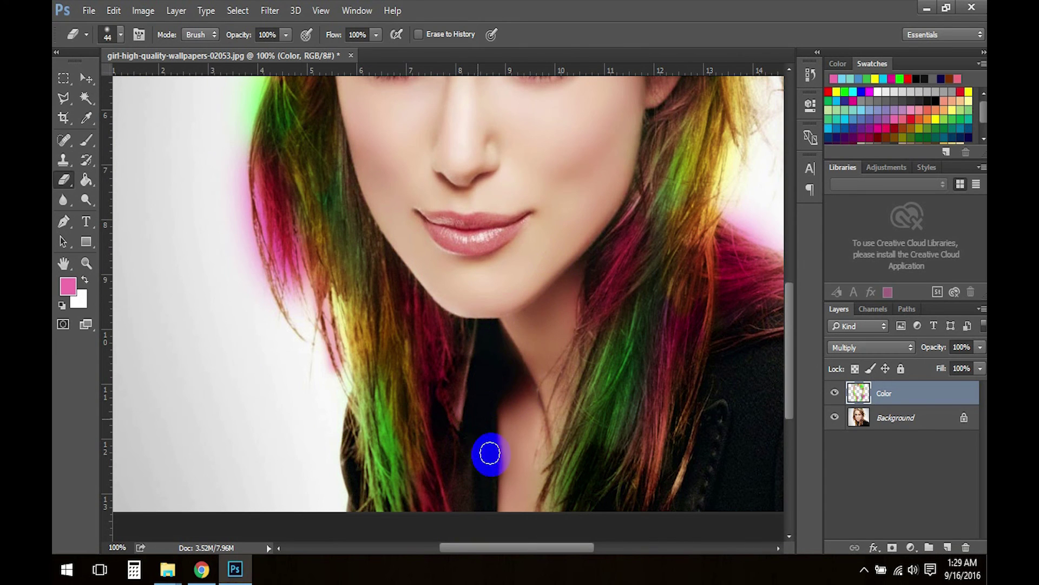
pyautogui.keyDown('ctrl'); pyautogui.keyDown('alt'); pyautogui.click(547, 340); pyautogui.keyUp('alt'); pyautogui.keyUp('ctrl')
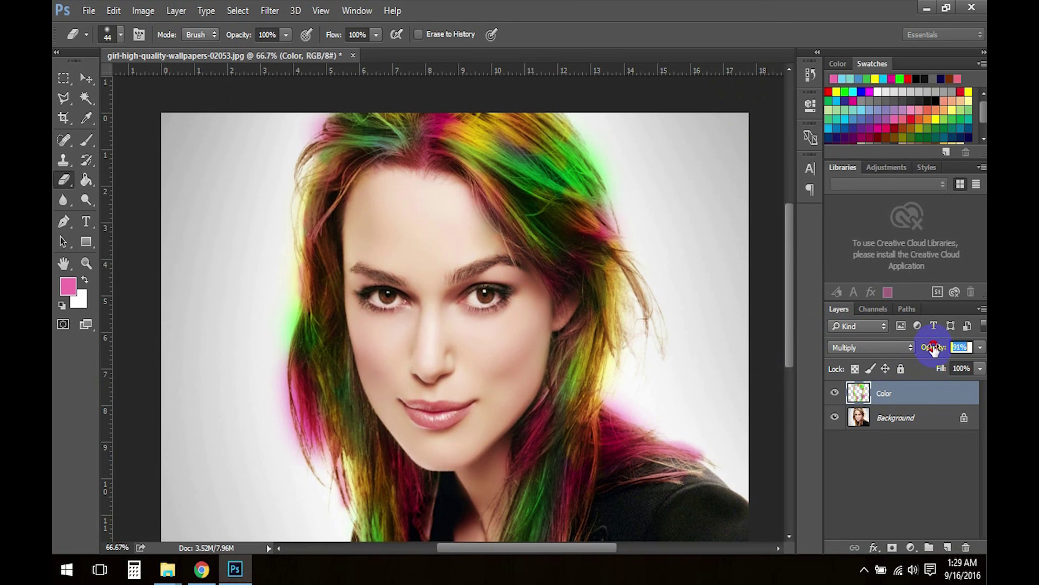
# Try Color layer opacities of 50% and 70%, compare before and after, then settle on 80%
pyautogui.moveTo(915, 348); pyautogui.dragTo(927, 350)
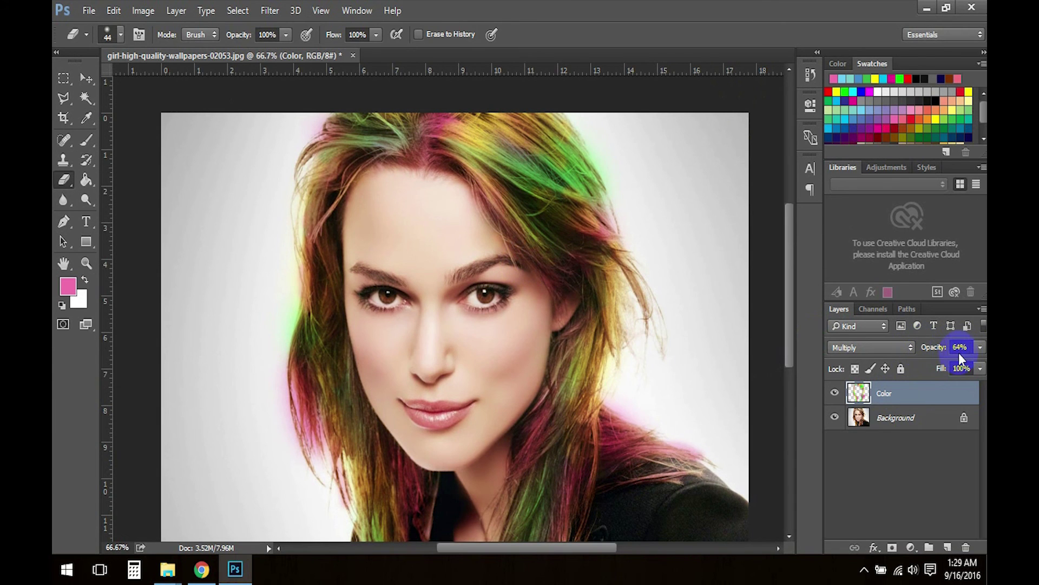
pyautogui.write('50')
pyautogui.press('Return')
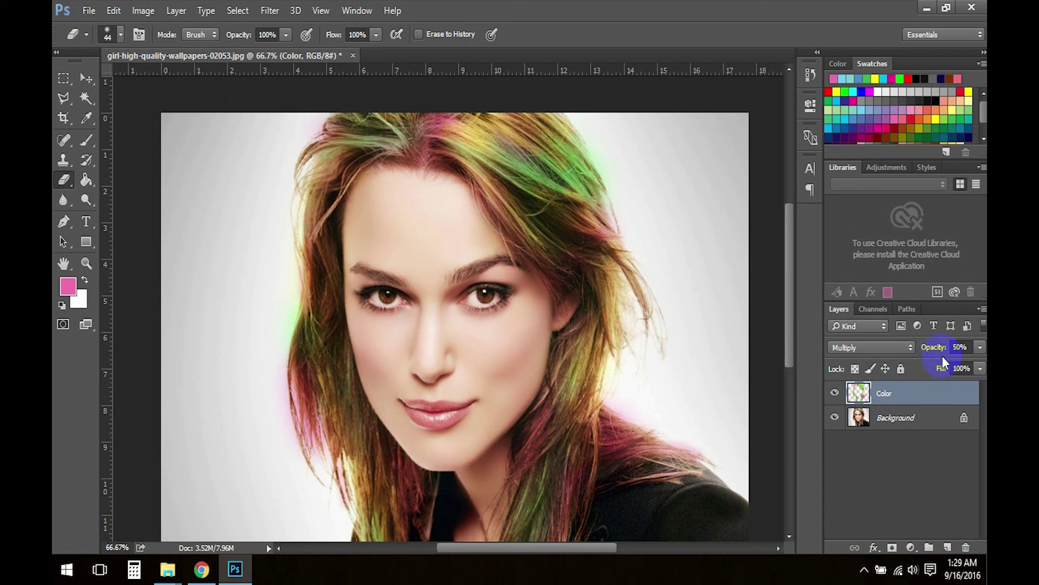
pyautogui.write('70')
pyautogui.press('Return')
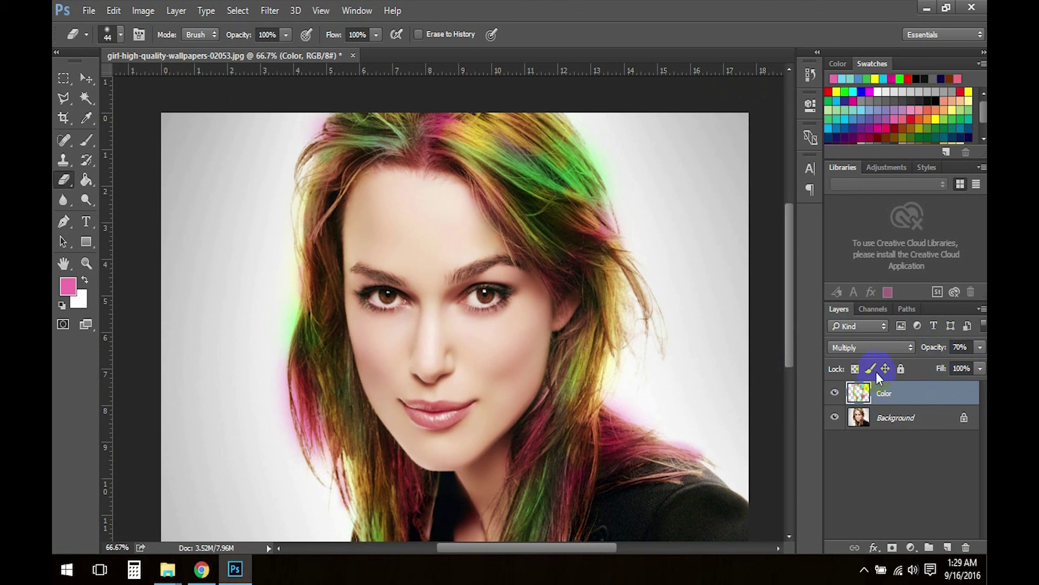
pyautogui.click(835, 393)
pyautogui.moveTo(541, 204)
pyautogui.mouseDown()
pyautogui.moveTo(510, 219)
pyautogui.moveTo(652, 225)
pyautogui.mouseUp()
pyautogui.press('8')
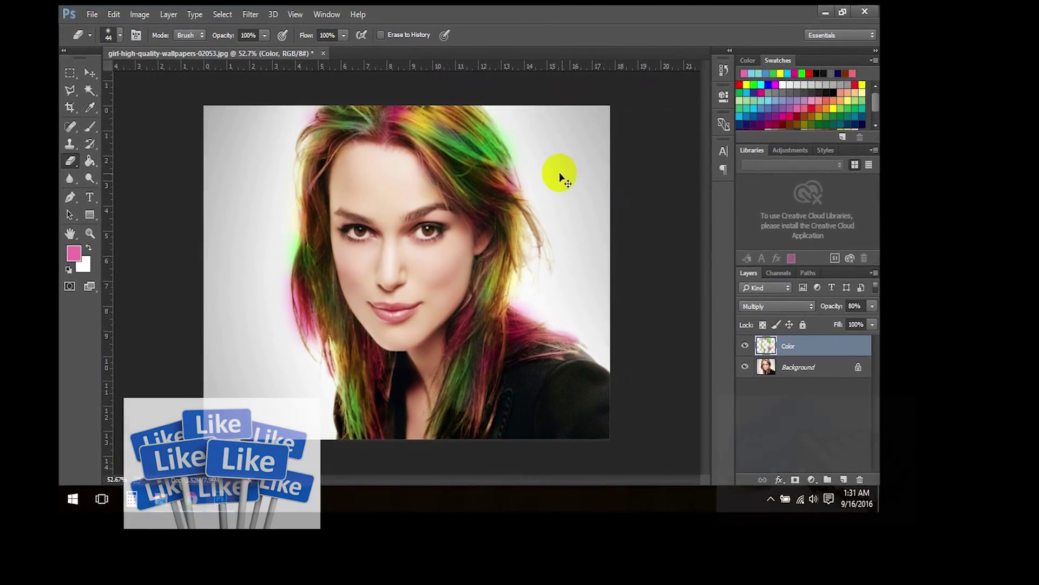
pyautogui.moveTo(538, 161); pyautogui.dragTo(534, 155)
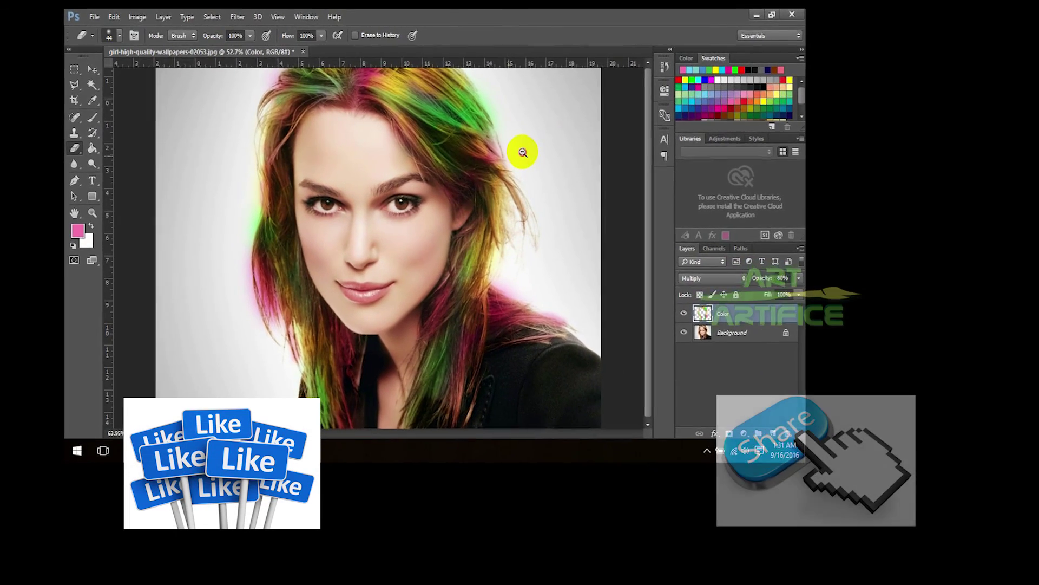